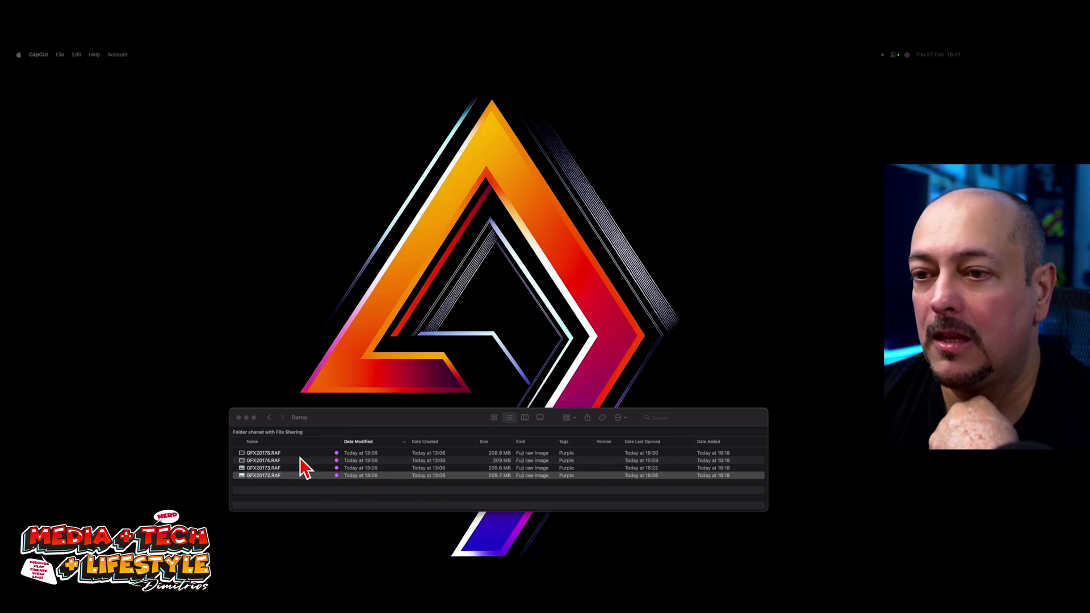
Open GFX20172.RAF from Finder in Pixelmator Pro.app using Open With
click(284, 478)
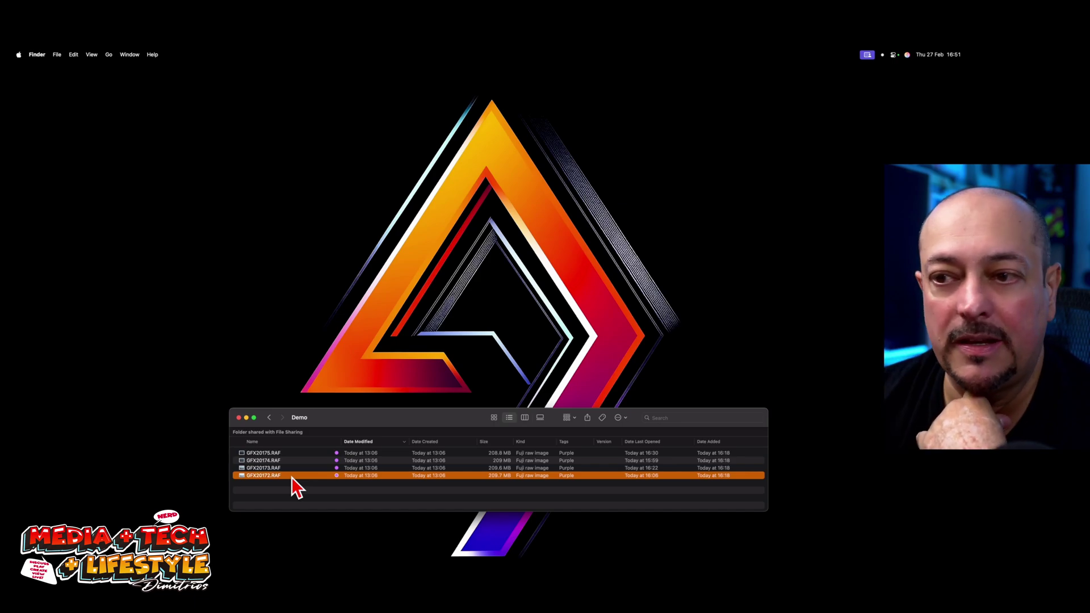
right_click(291, 477)
mouse_move(335, 446)
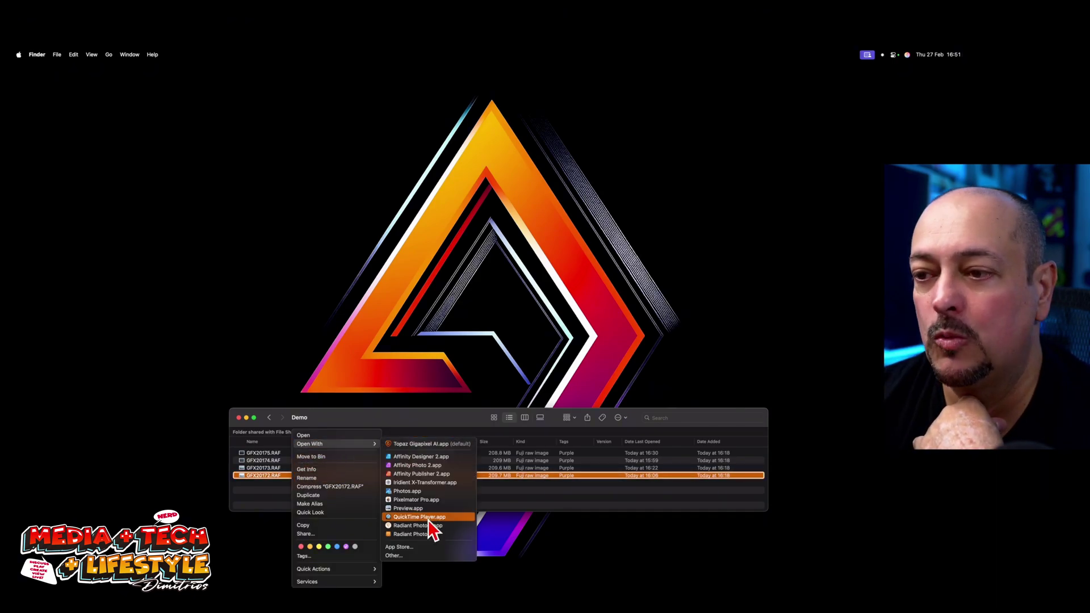
click(416, 500)
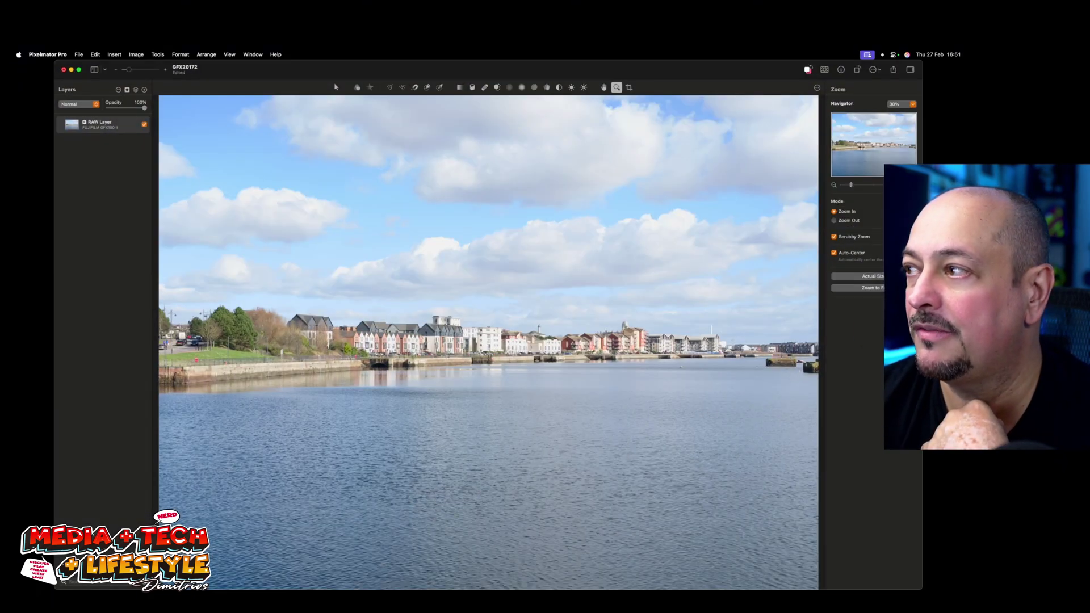
Narrow the Pixelmator Pro window slightly and bring the Finder Demo folder to the front
drag(923, 333, 879, 332)
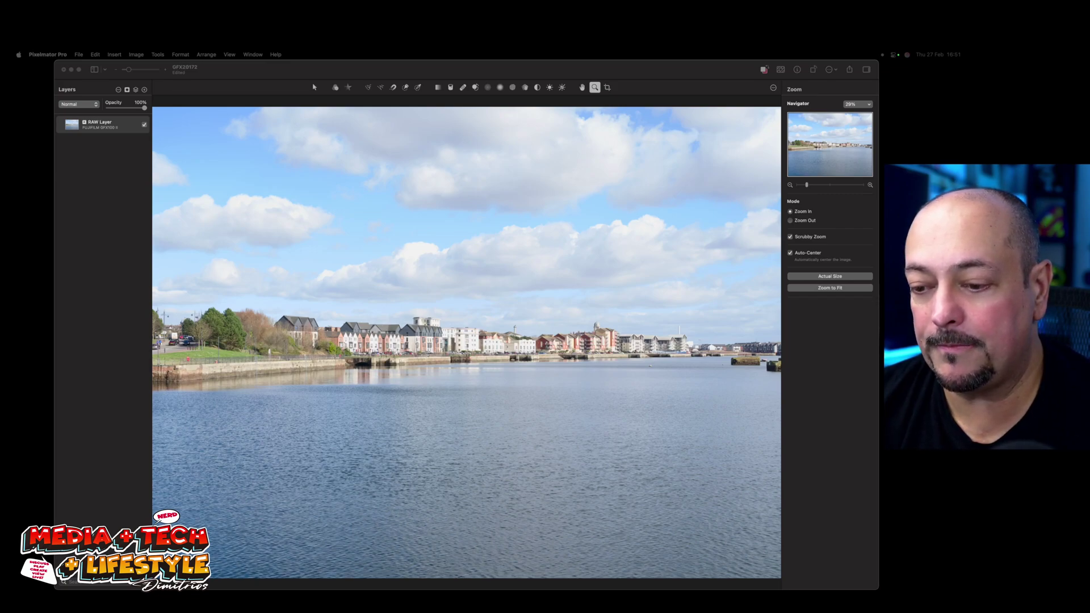
key(super+Tab)
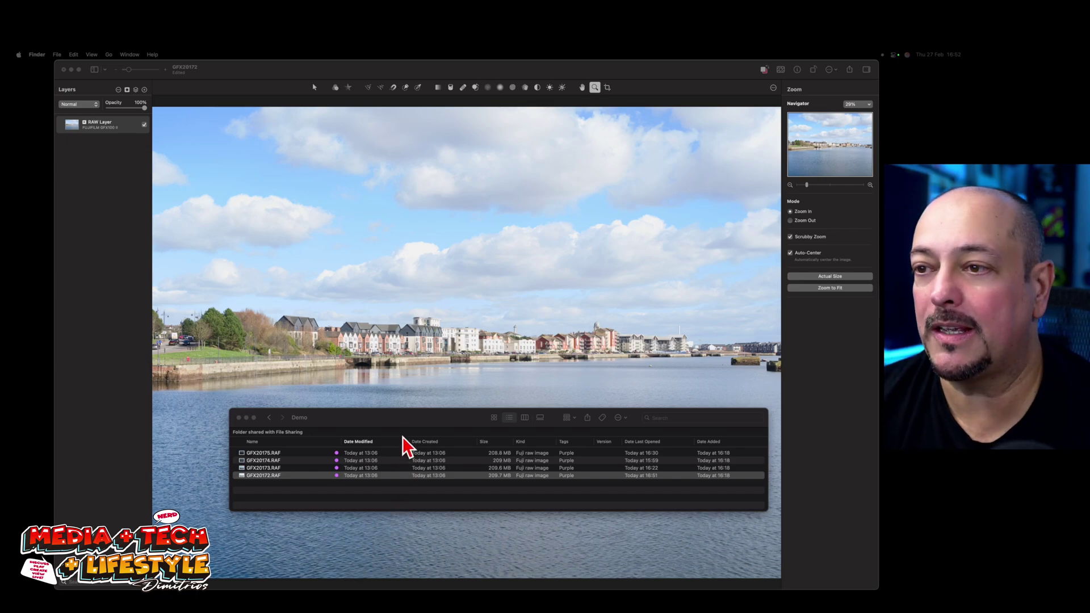
Drag GFX20173.RAF, GFX20174.RAF and GFX20175.RAF from Finder into the Layers panel as new layers
drag(402, 431, 367, 398)
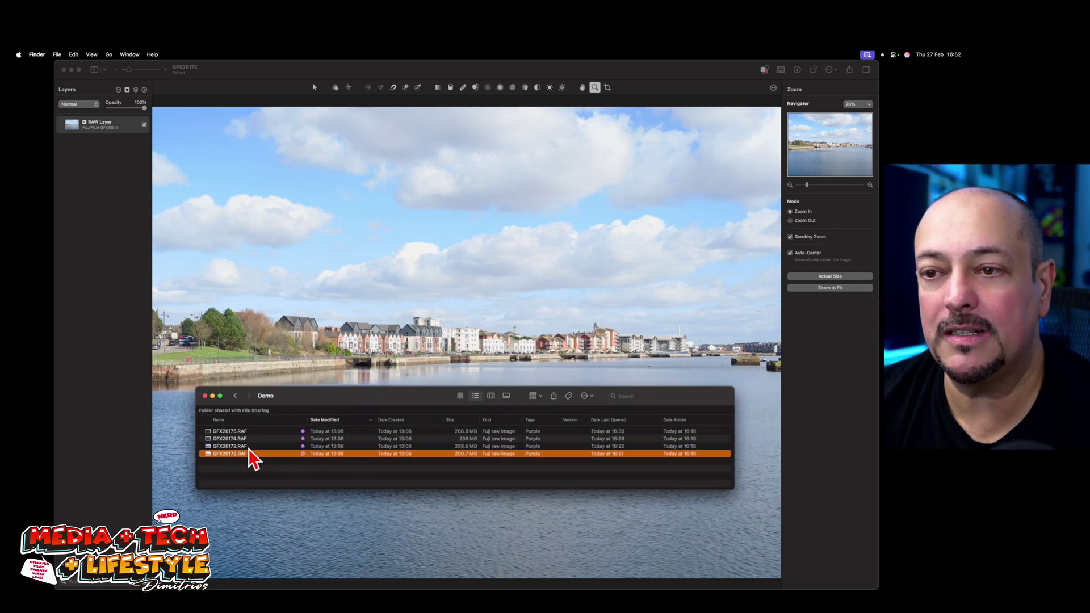
key(Up)
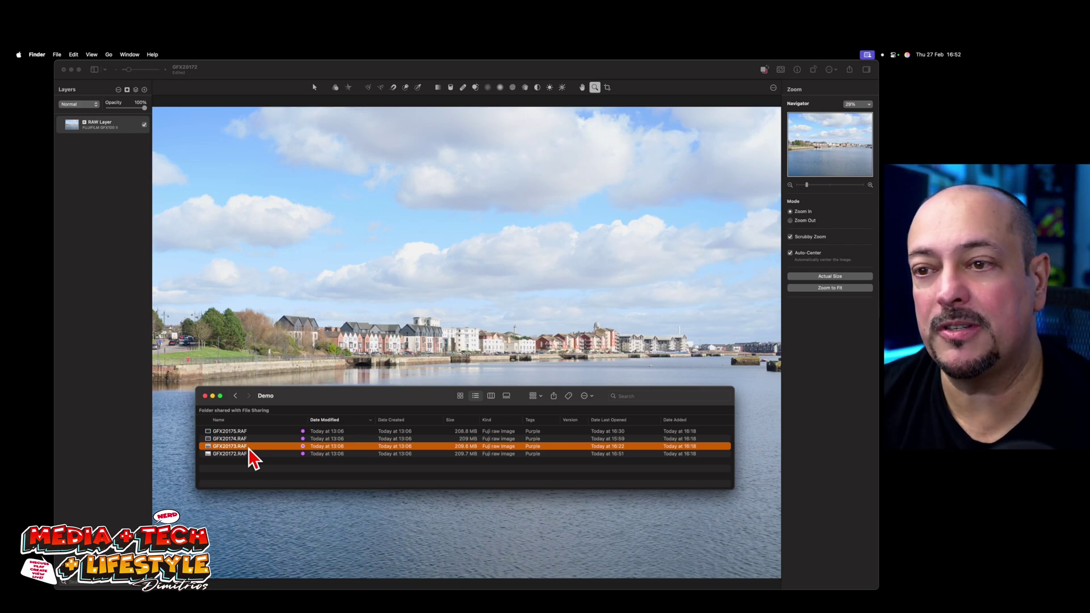
drag(249, 448, 104, 160)
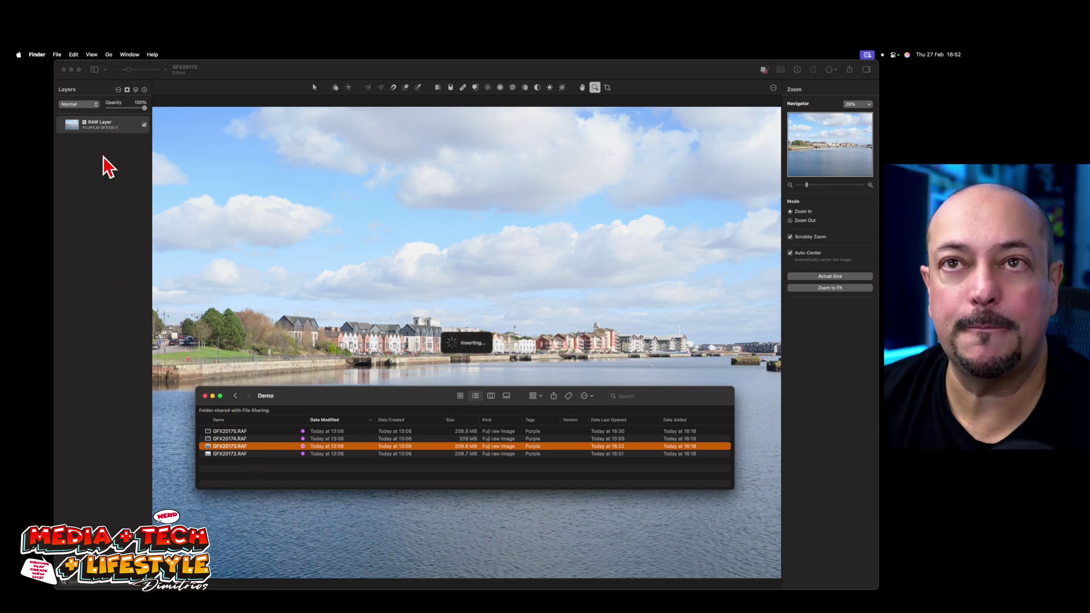
click(240, 441)
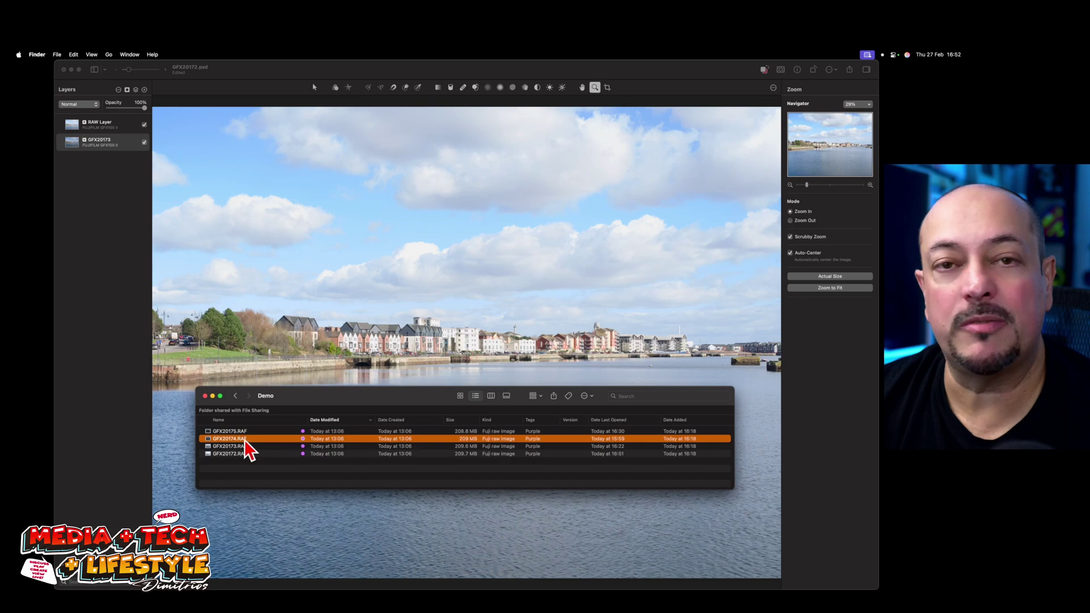
drag(249, 450, 105, 203)
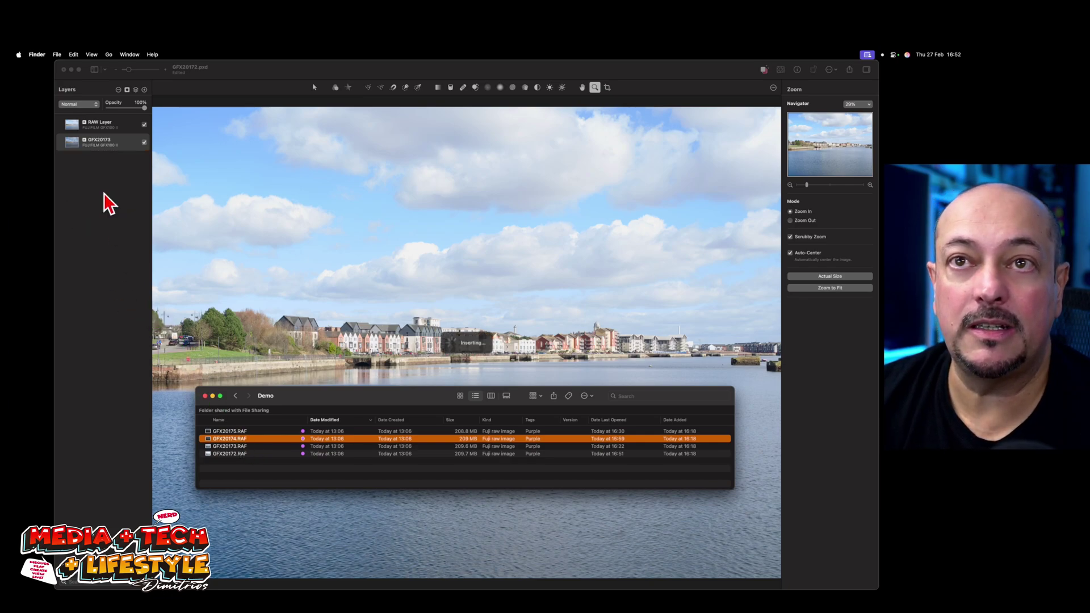
click(251, 433)
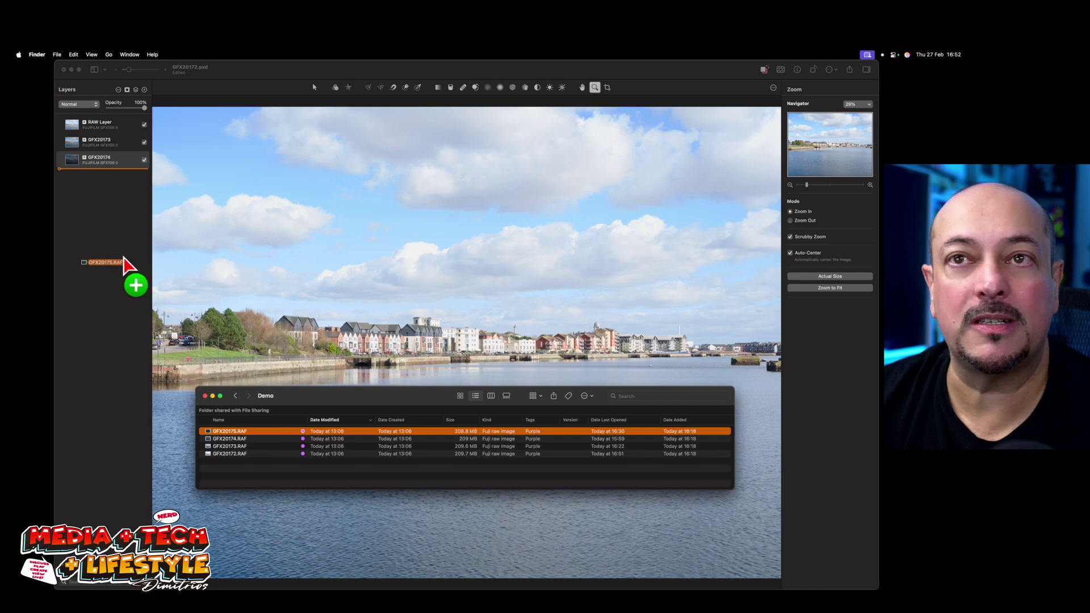
drag(117, 243, 107, 224)
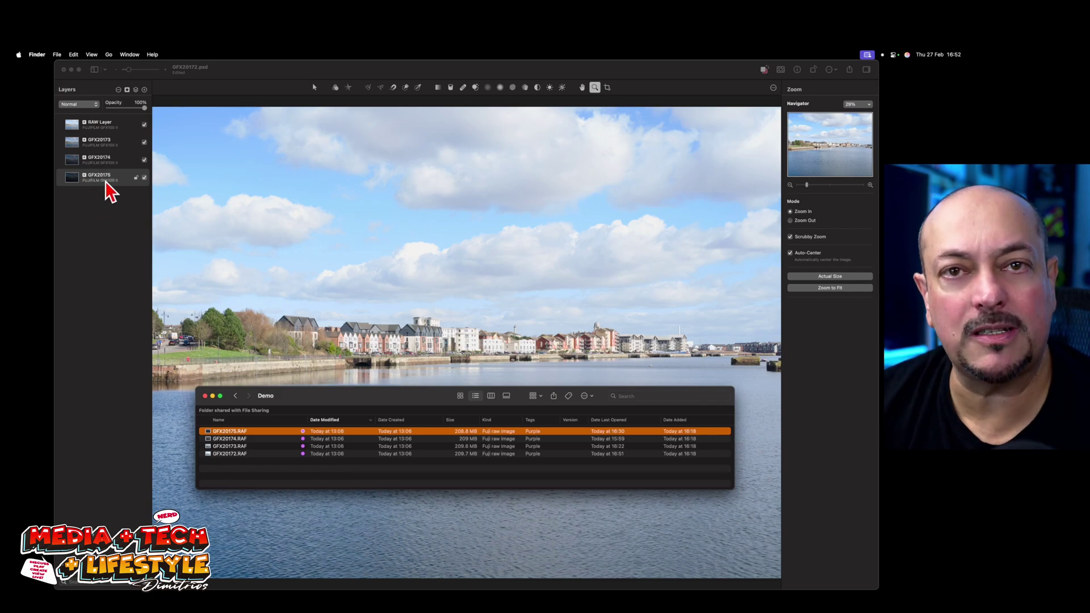
click(97, 160)
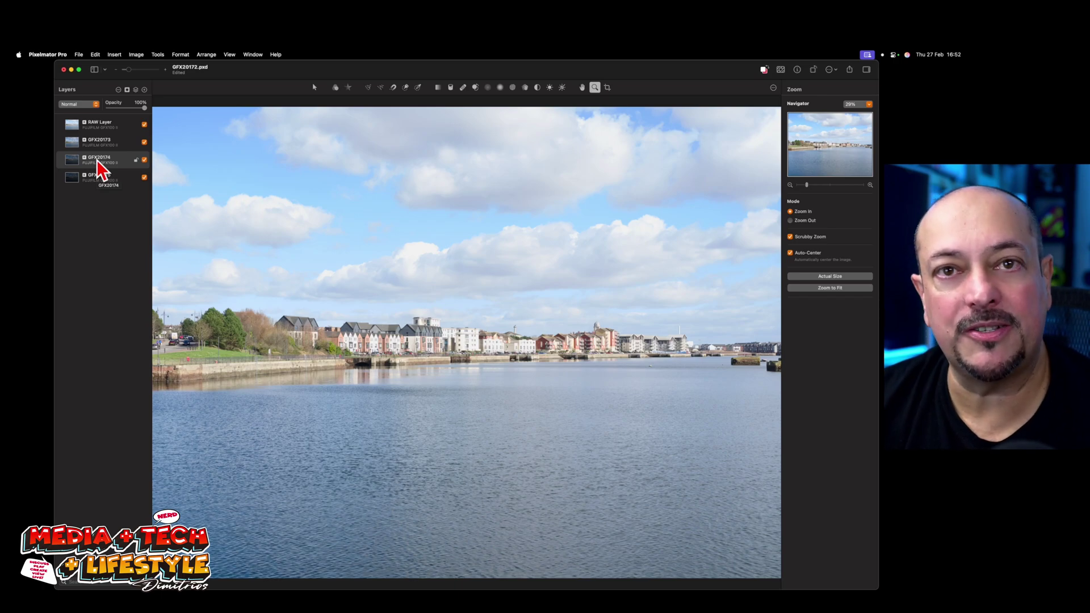
Select the RAW Layer and show its Color Adjustments, all still at 0%
click(98, 142)
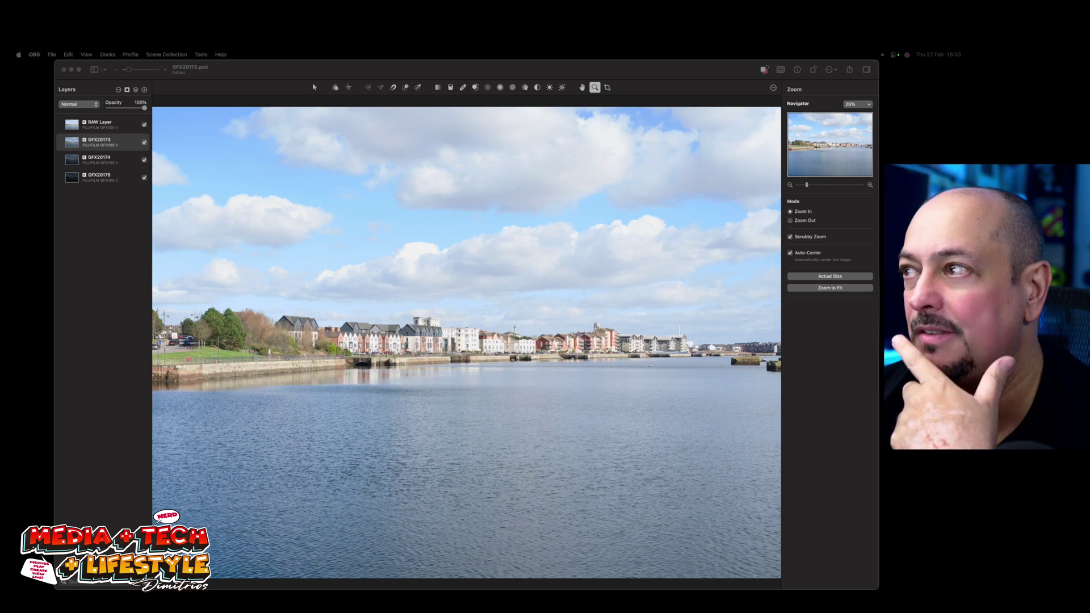
click(117, 132)
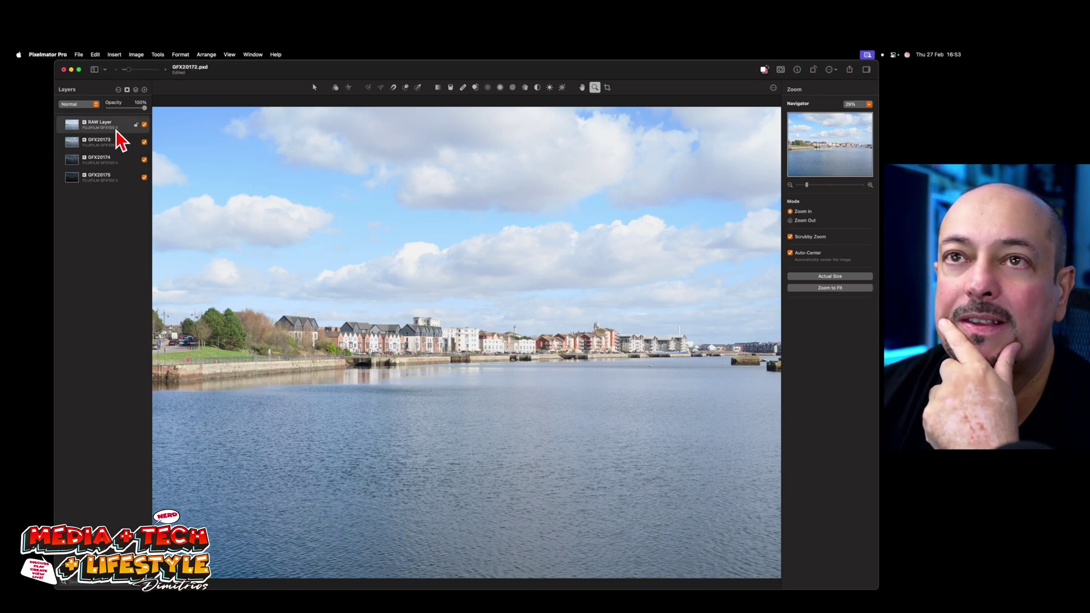
click(314, 87)
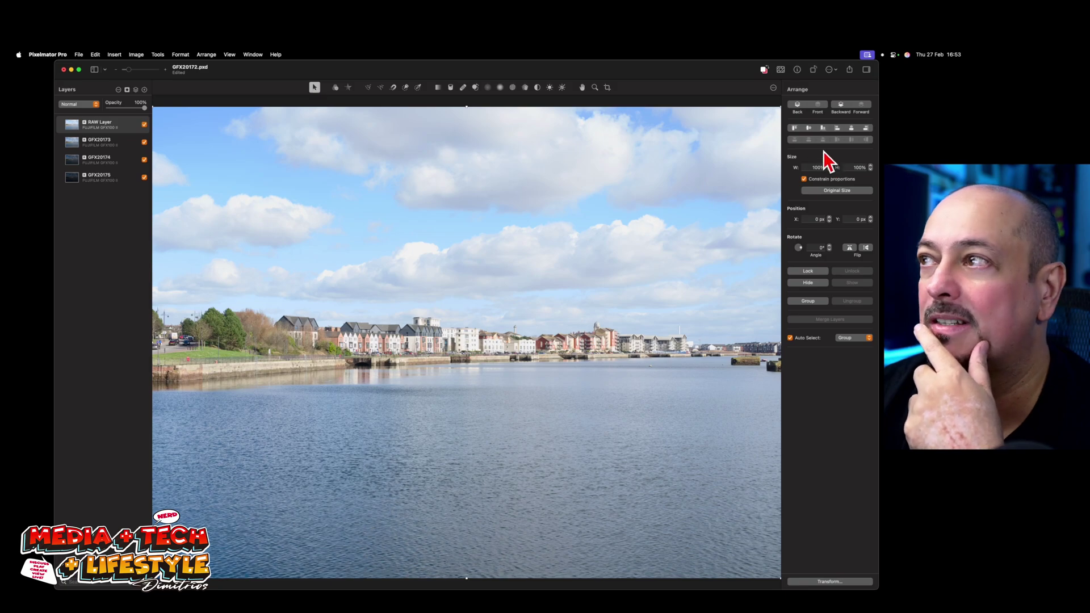
click(336, 88)
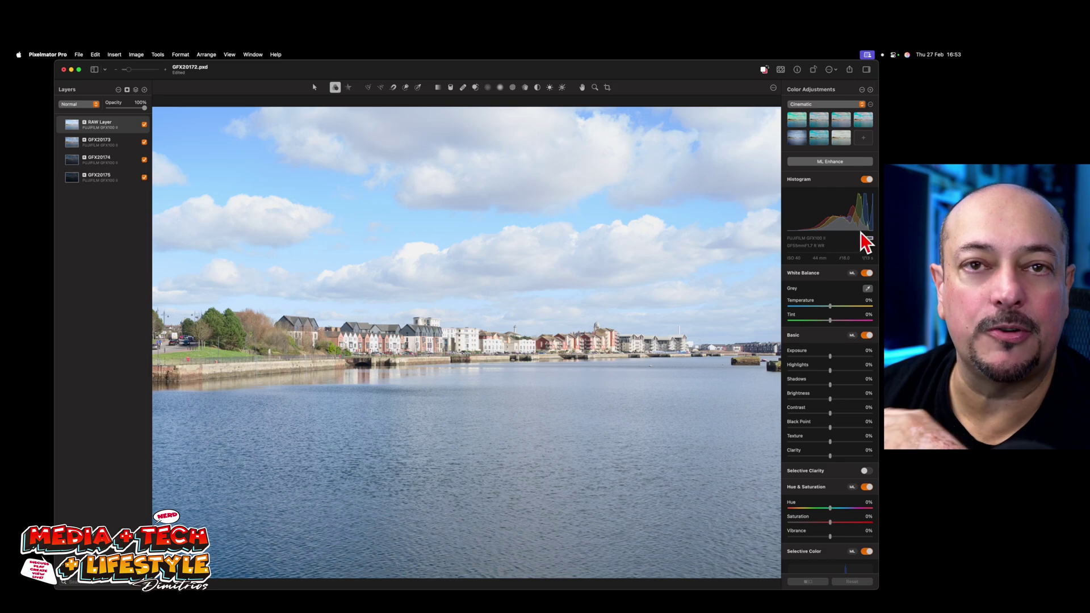
click(103, 141)
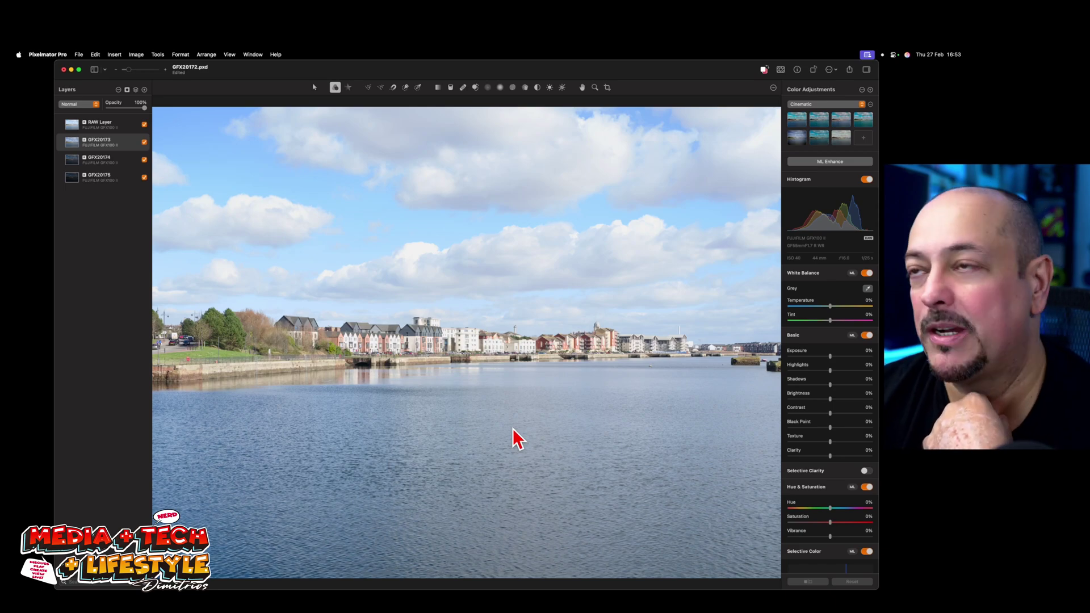
click(109, 165)
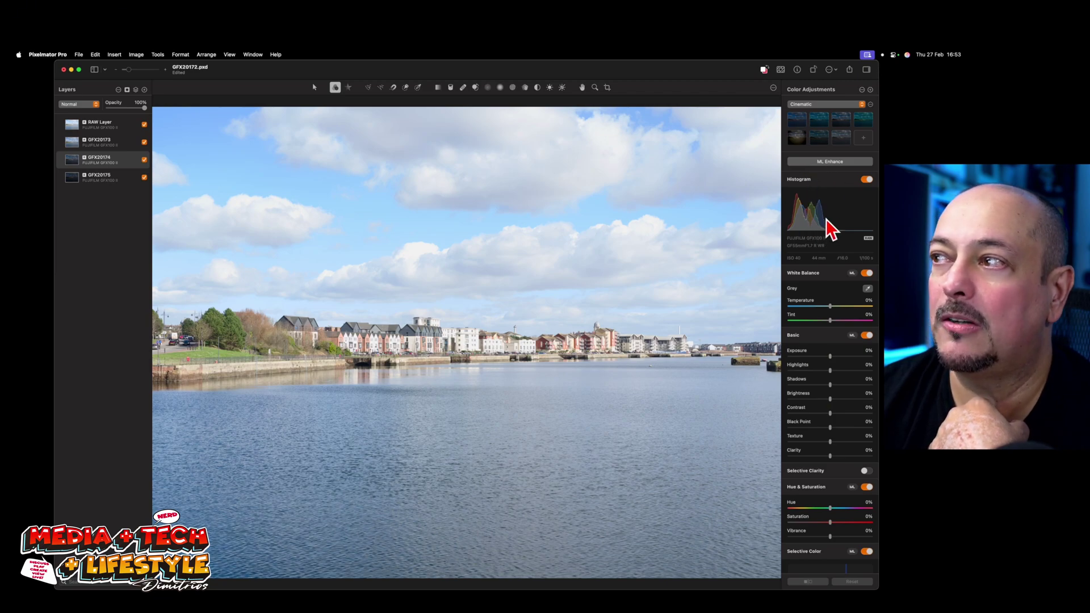
click(117, 180)
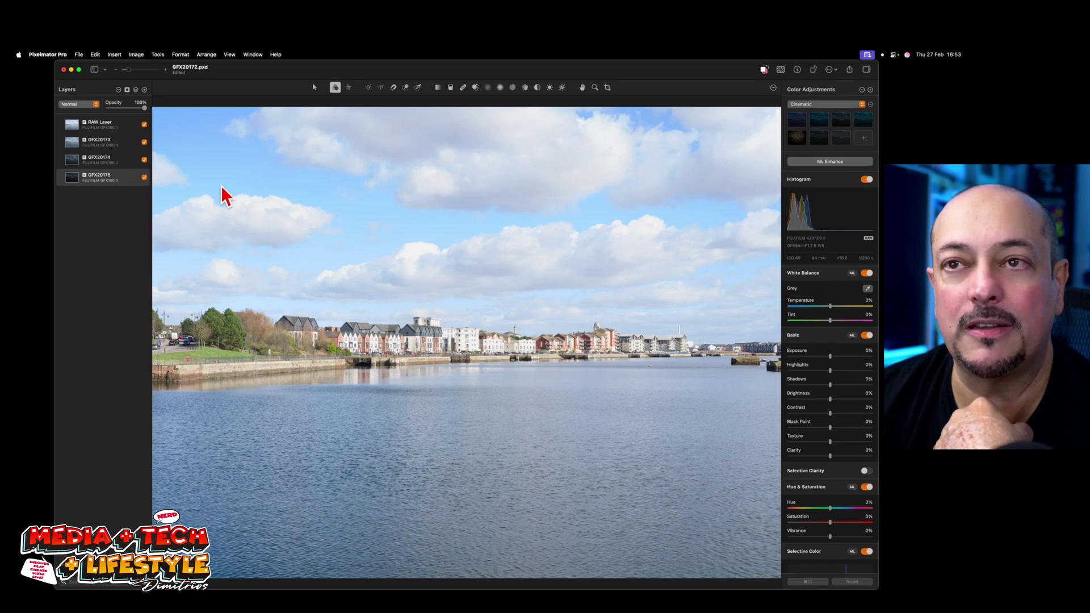
click(145, 177)
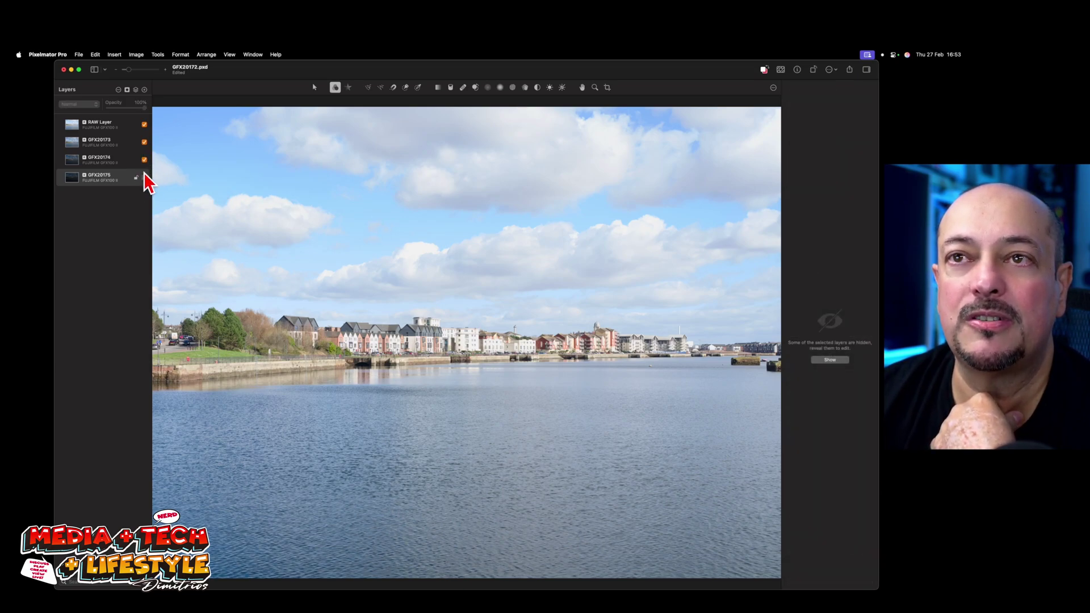
click(144, 125)
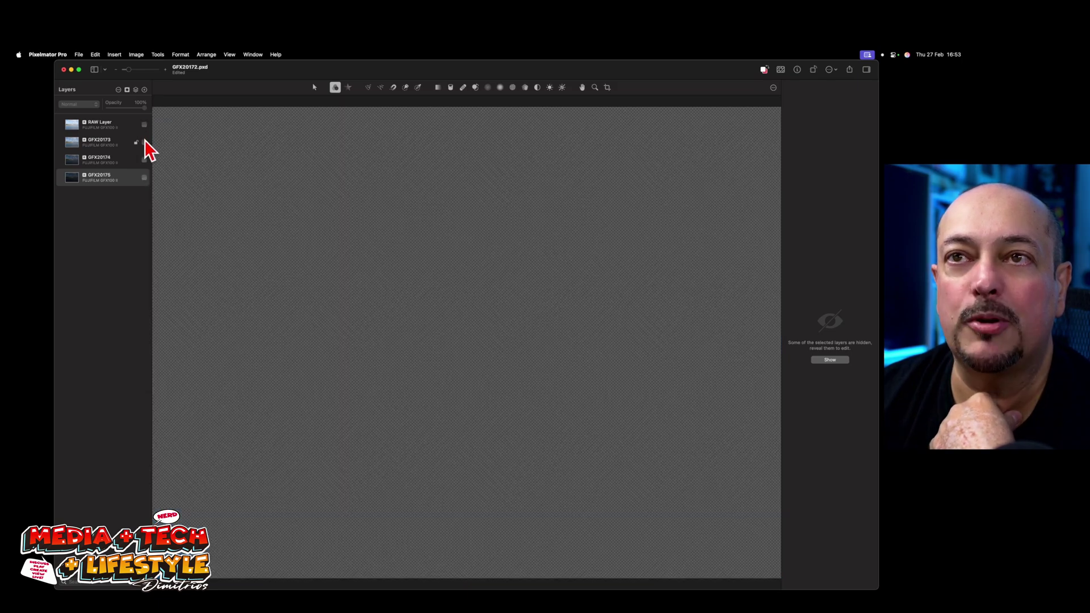
click(144, 142)
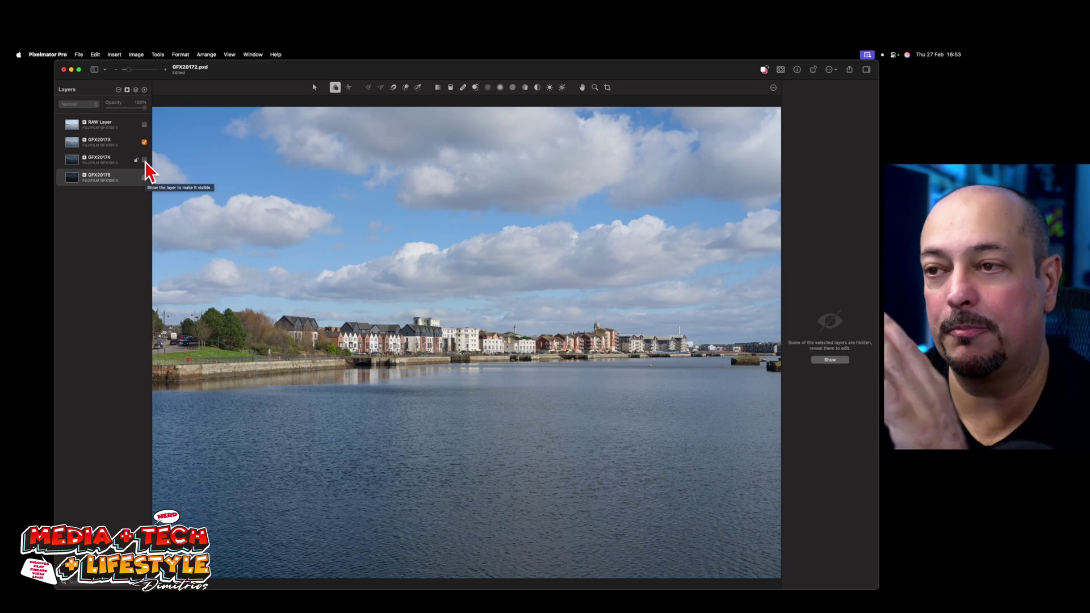
click(144, 142)
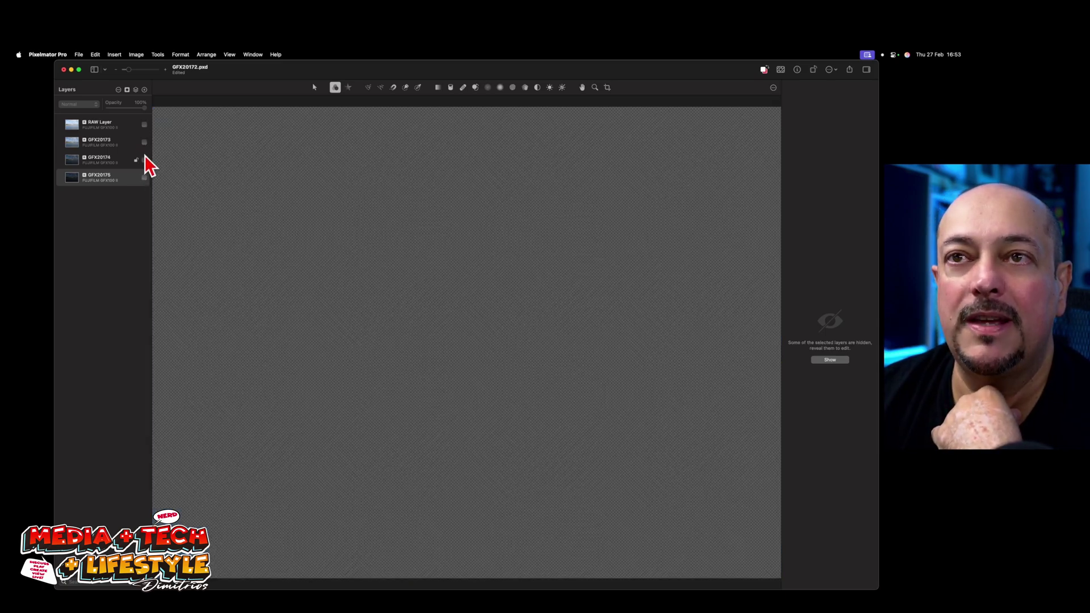
click(145, 160)
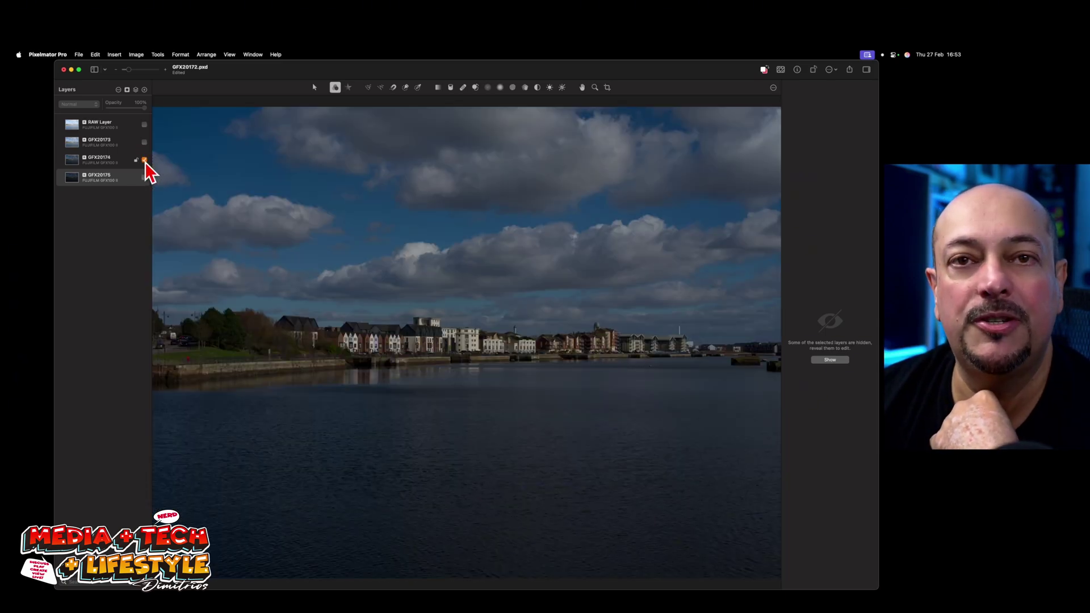
click(145, 160)
click(145, 177)
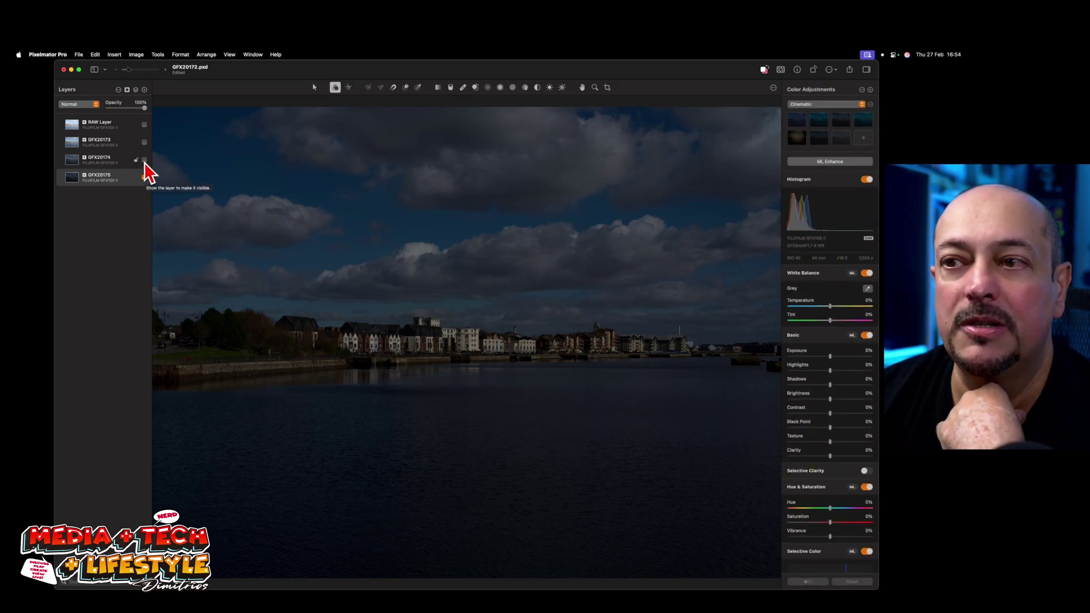
click(145, 161)
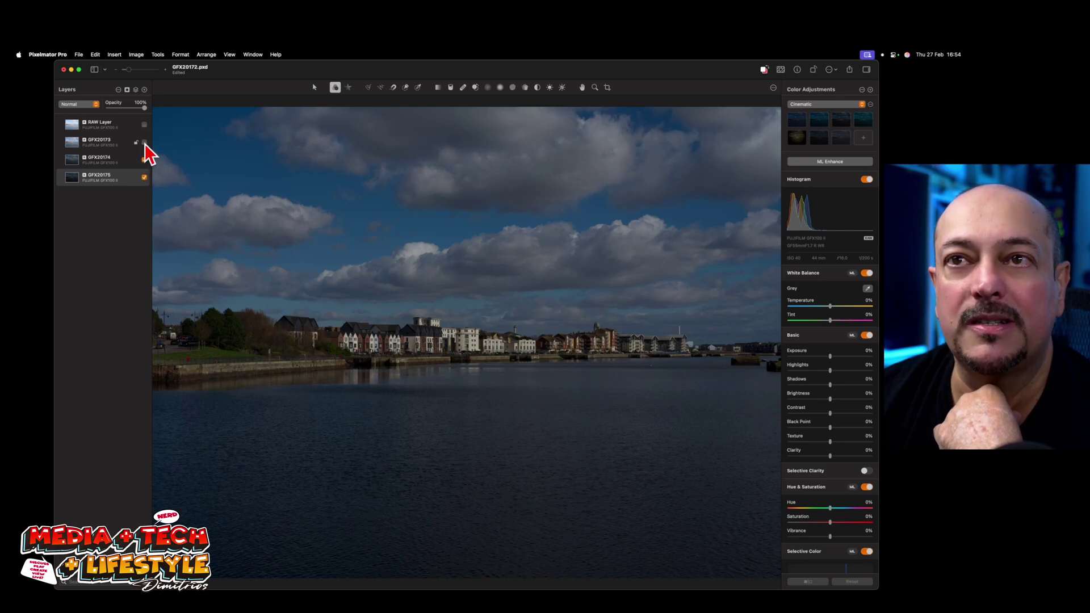
click(145, 142)
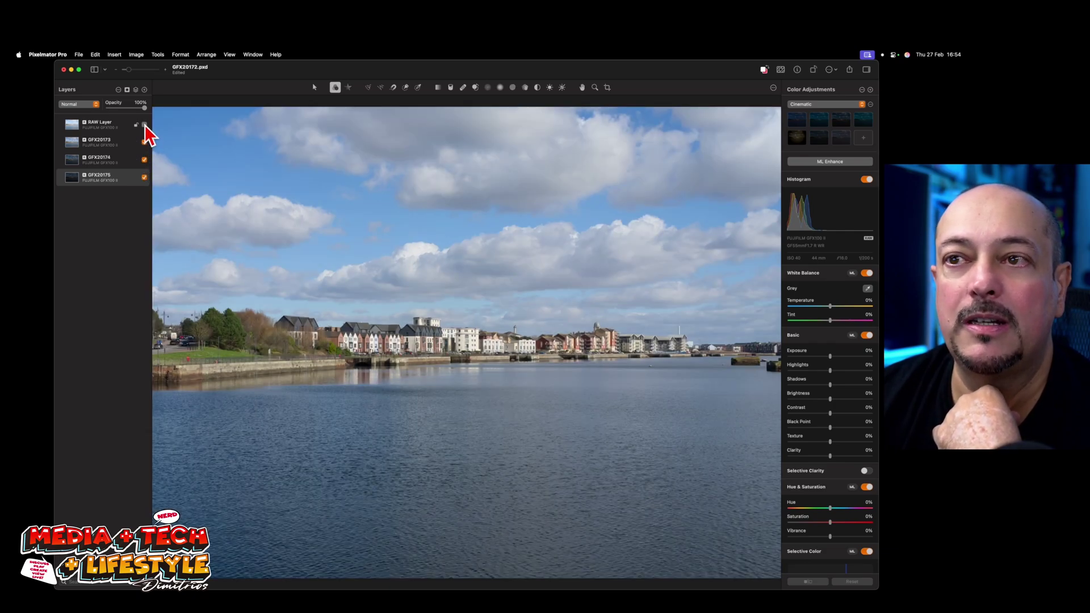
click(145, 125)
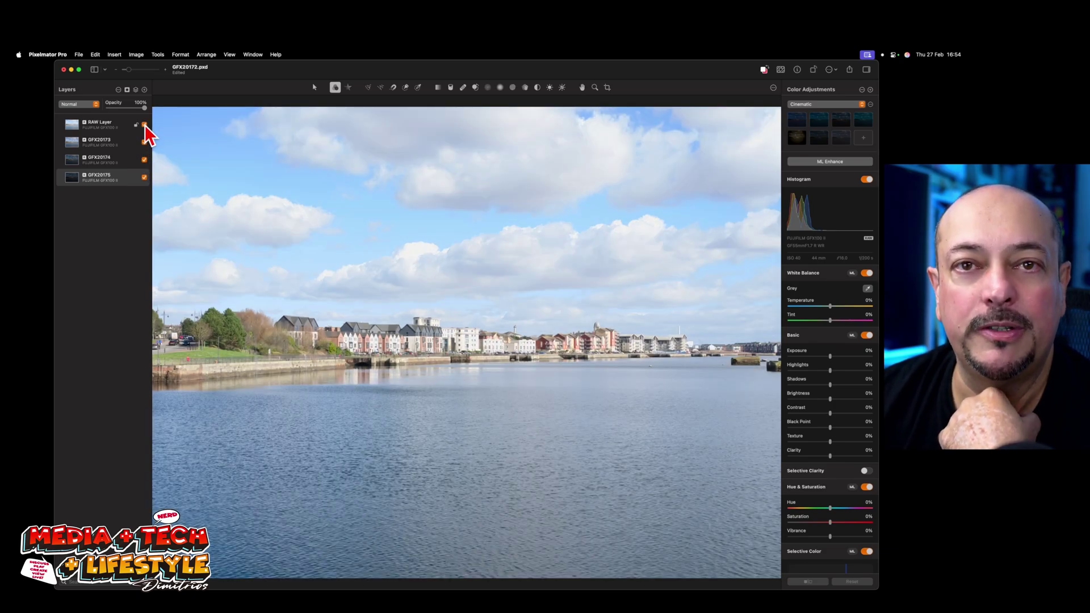
Drag the remaining RAF exposures into the Layers sidebar, leaving the Finder Demo folder showing
click(111, 124)
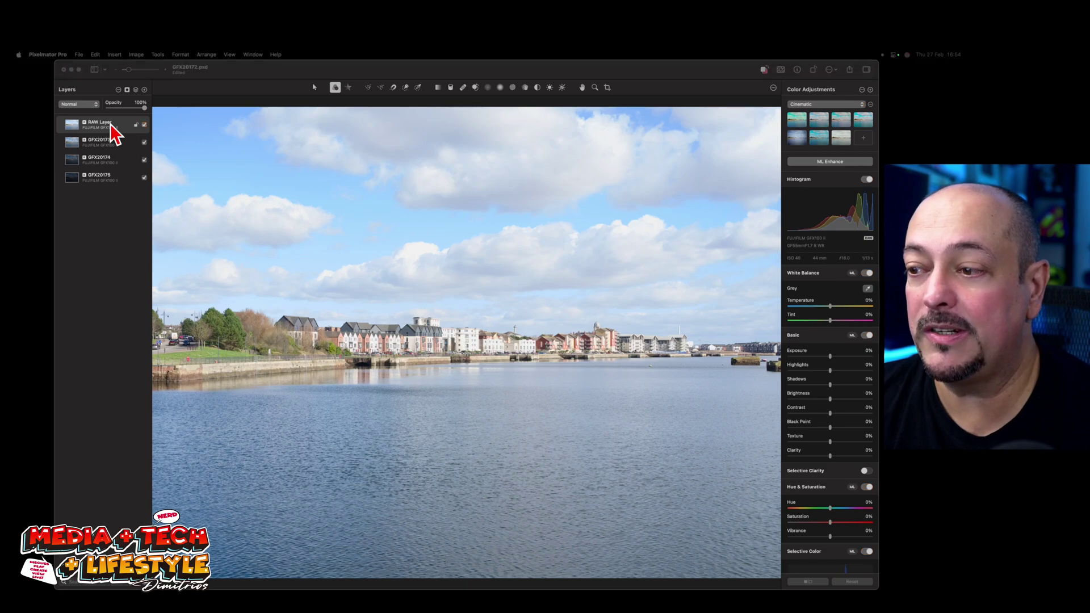
drag(114, 128, 108, 102)
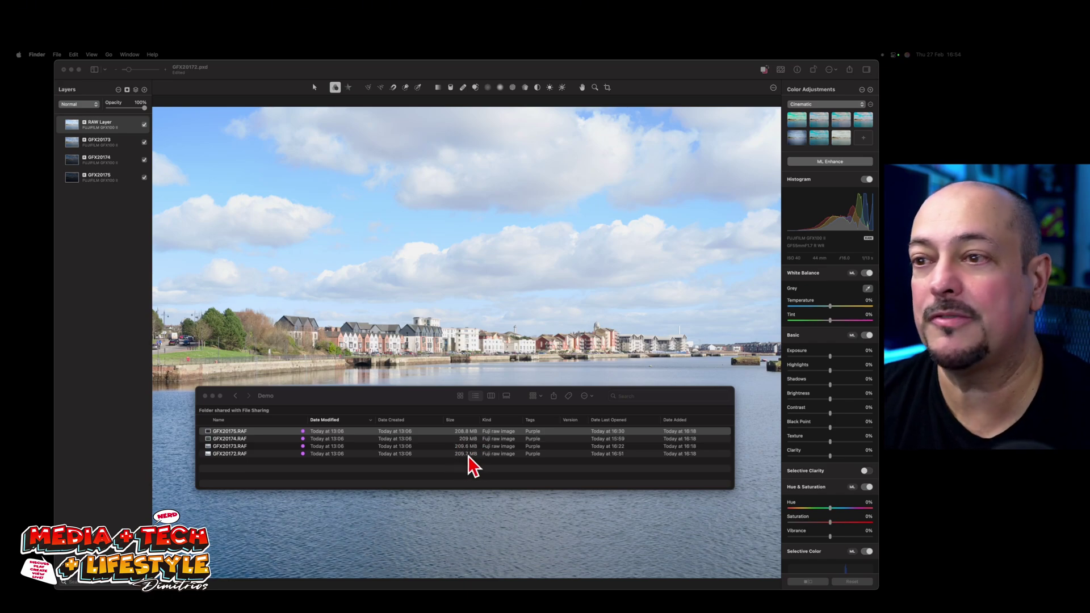
Bring the harbour document in front of Finder and select the GFX20174 layer
click(403, 378)
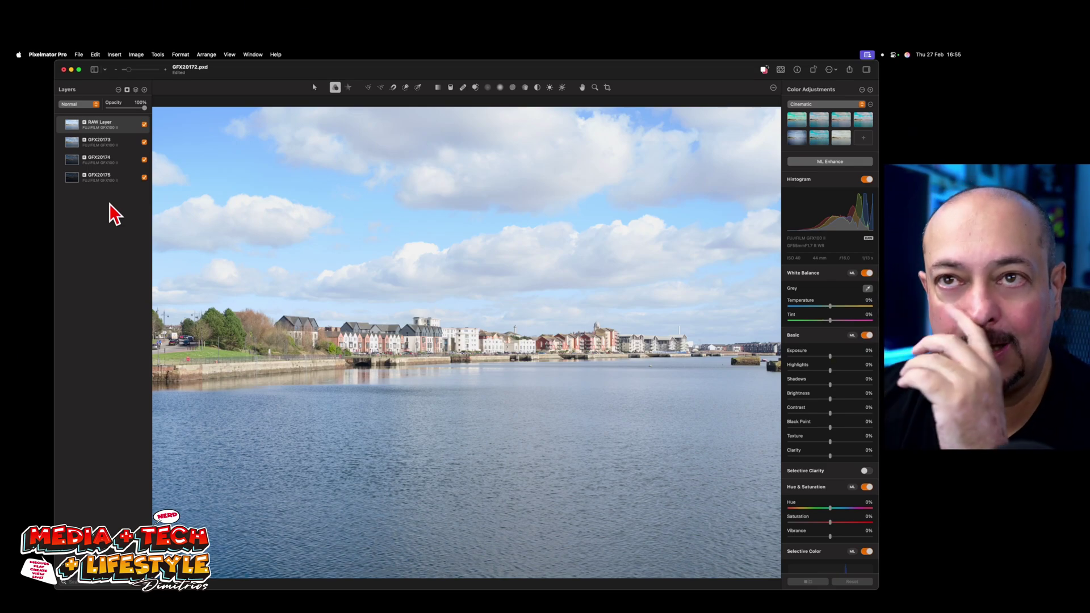
click(100, 178)
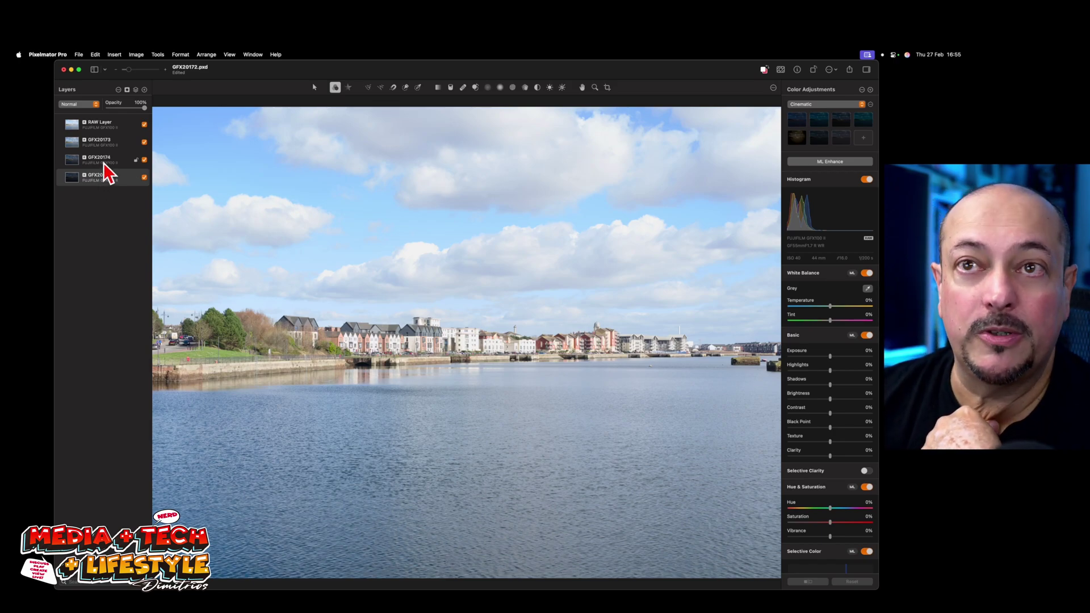
click(103, 162)
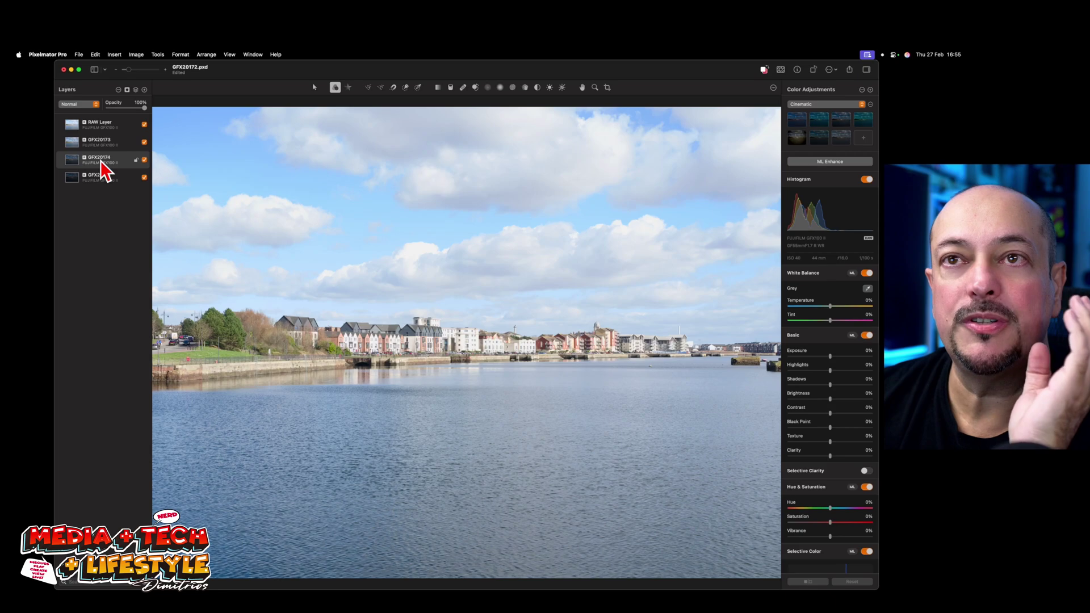
Set GFX20174 to Lighten blend mode at about 50% opacity
click(80, 105)
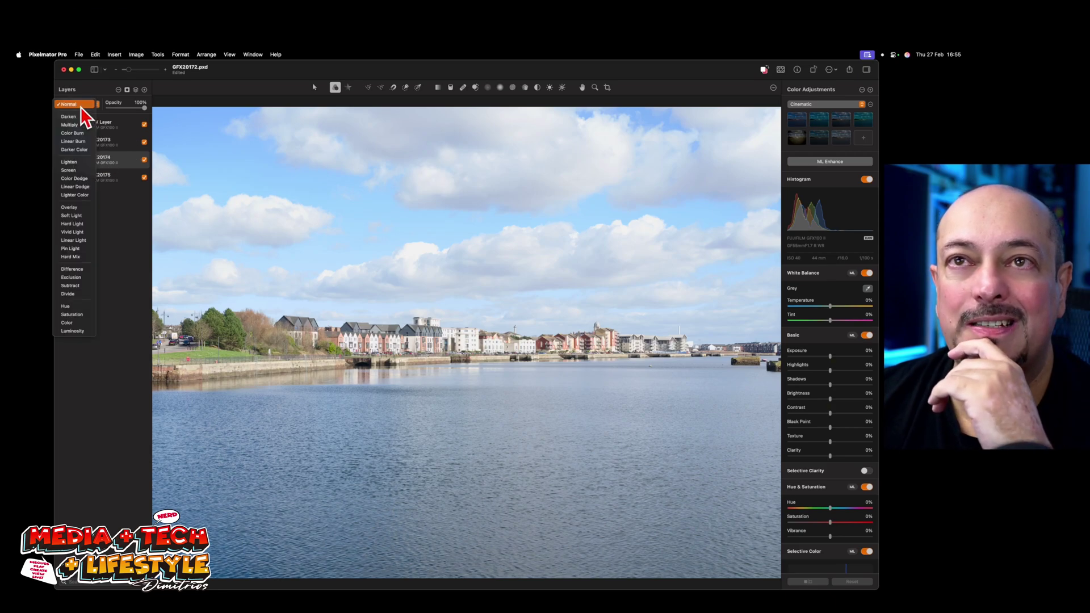
click(80, 163)
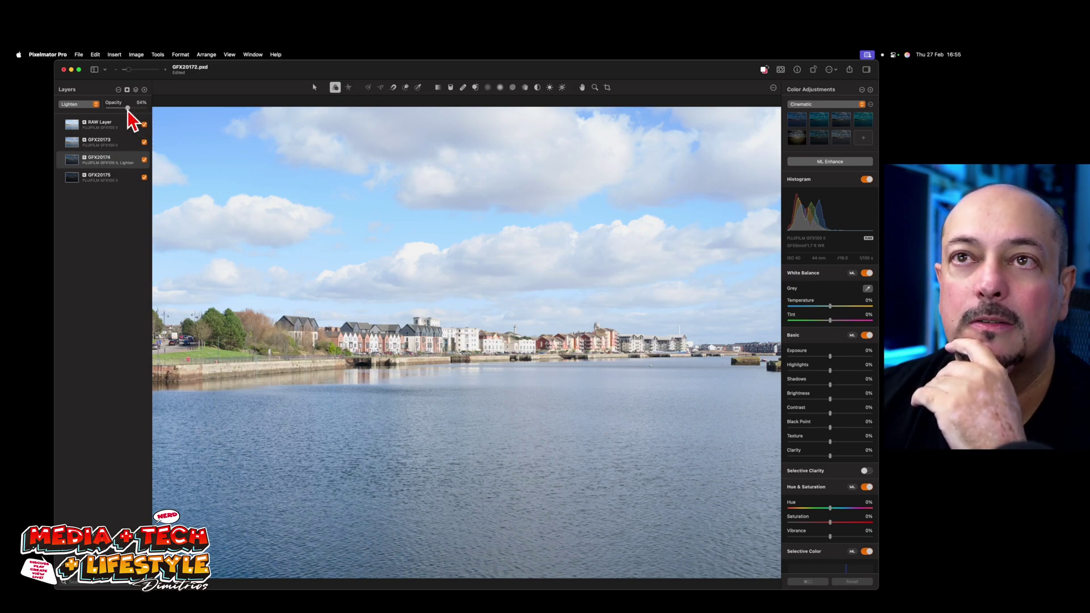
drag(125, 112, 128, 111)
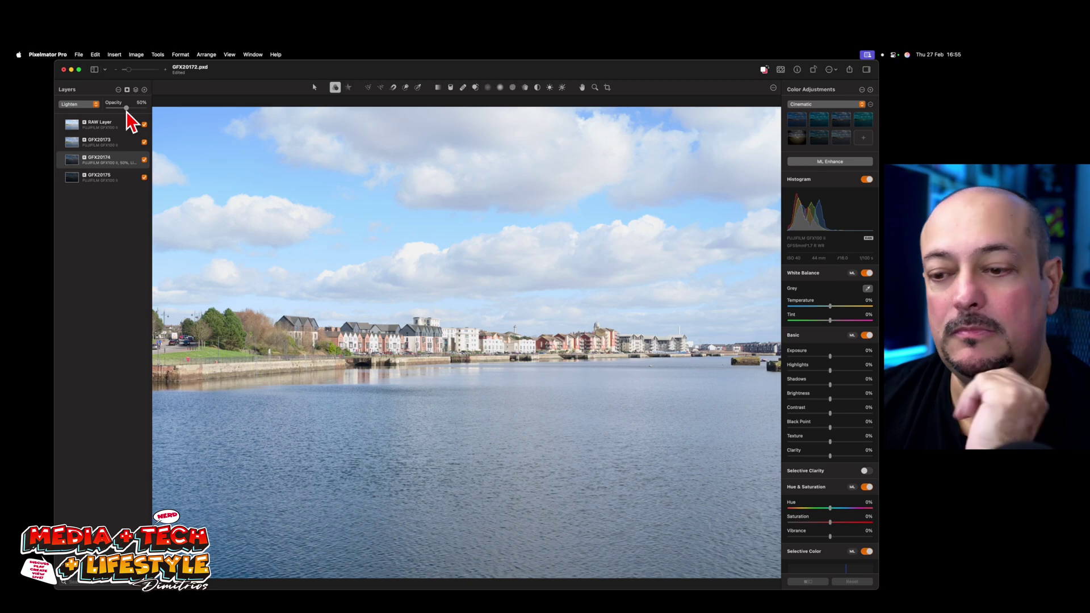
Set GFX20173 to Screen blend mode at about 50% opacity
click(101, 145)
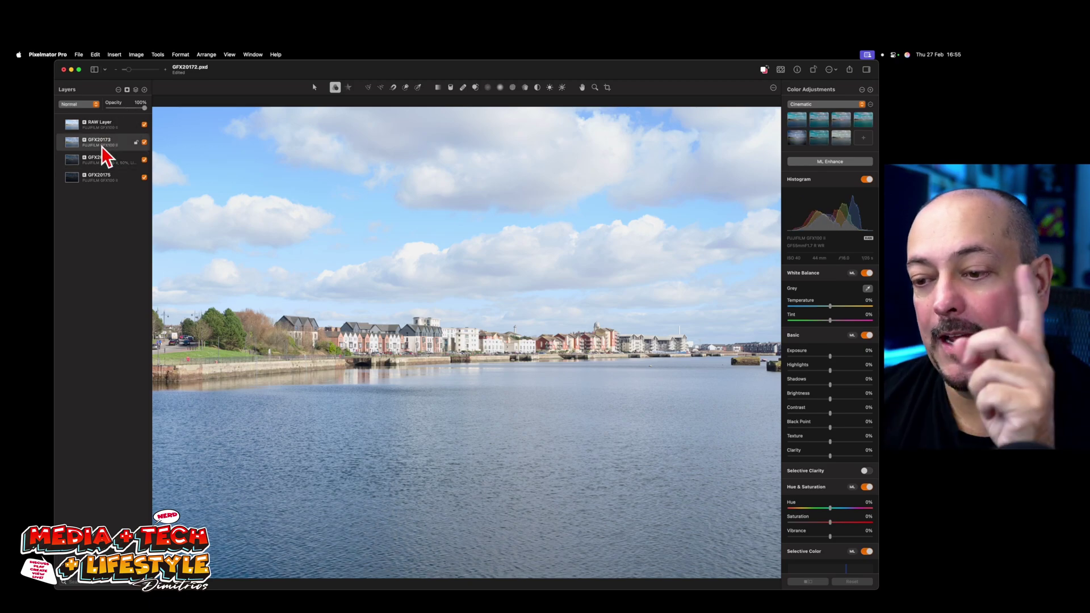
click(80, 105)
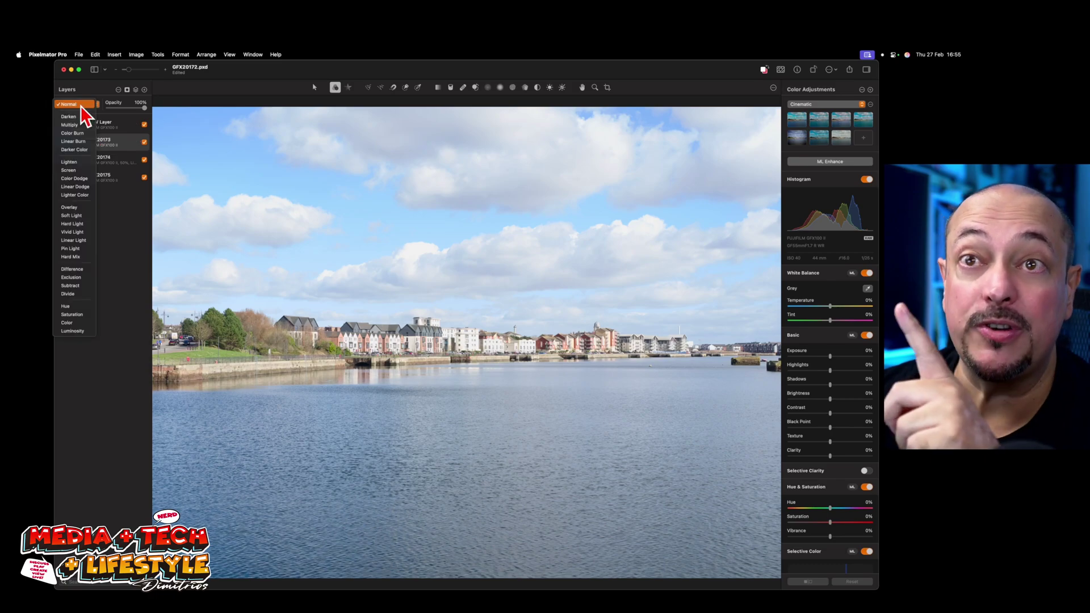
click(77, 171)
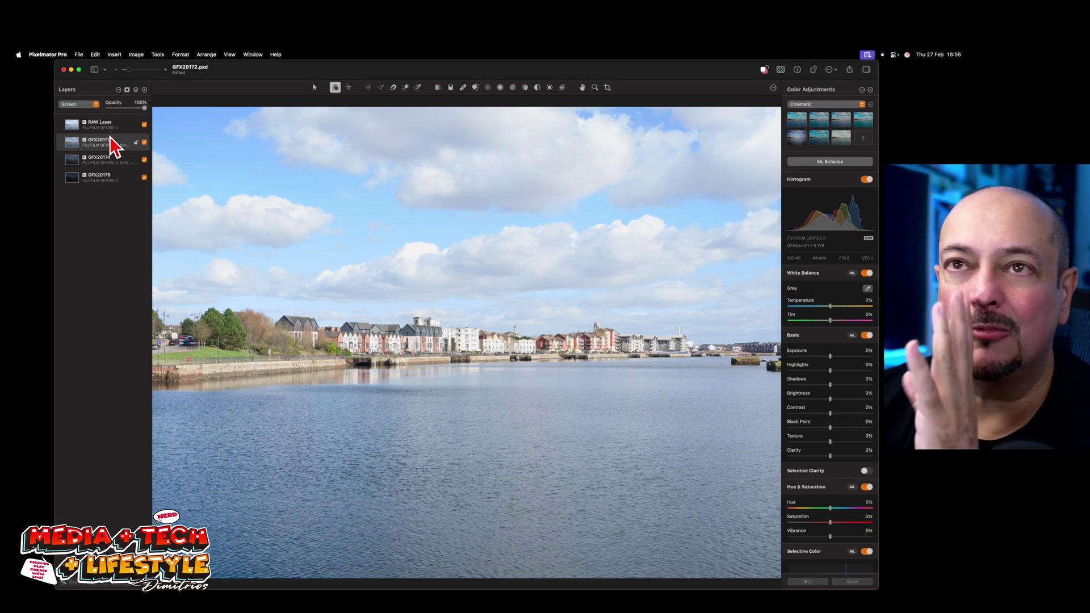
drag(145, 106, 126, 112)
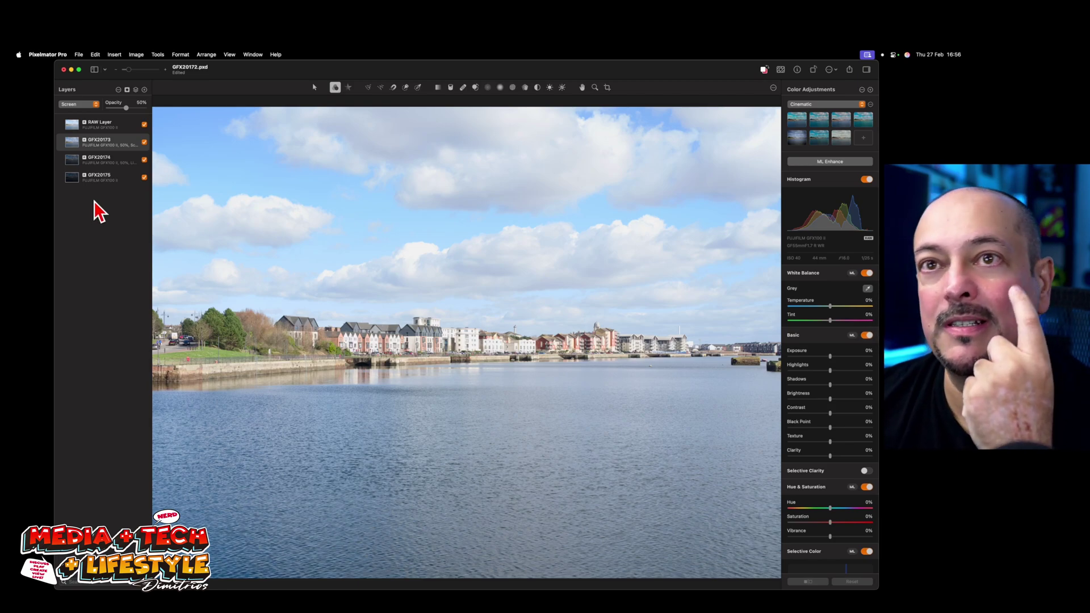
Set the RAW Layer to Soft Light at 50% opacity, then select all four layers
click(102, 126)
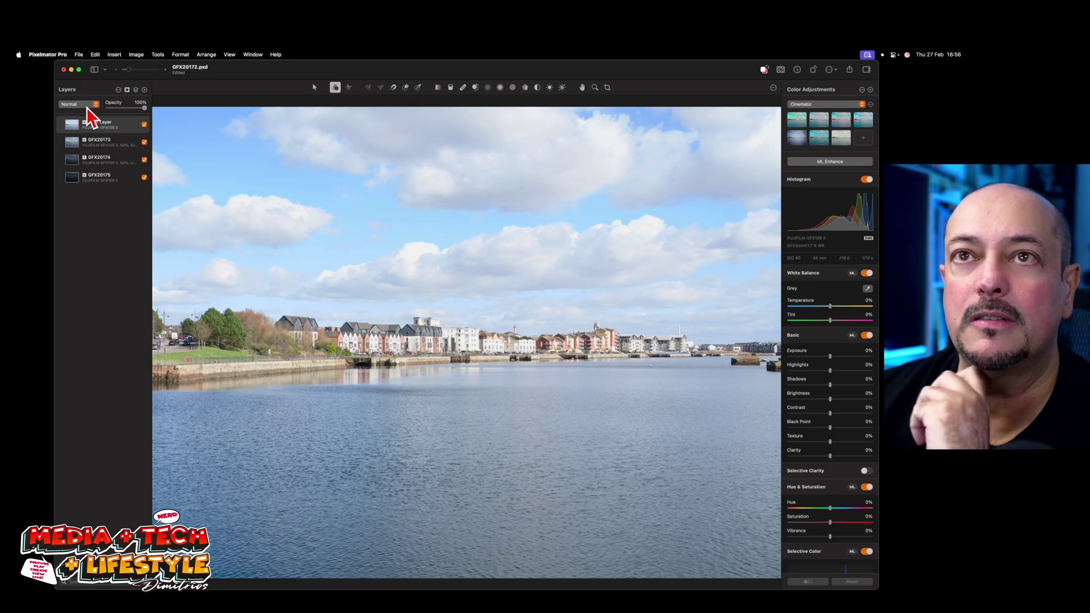
click(87, 106)
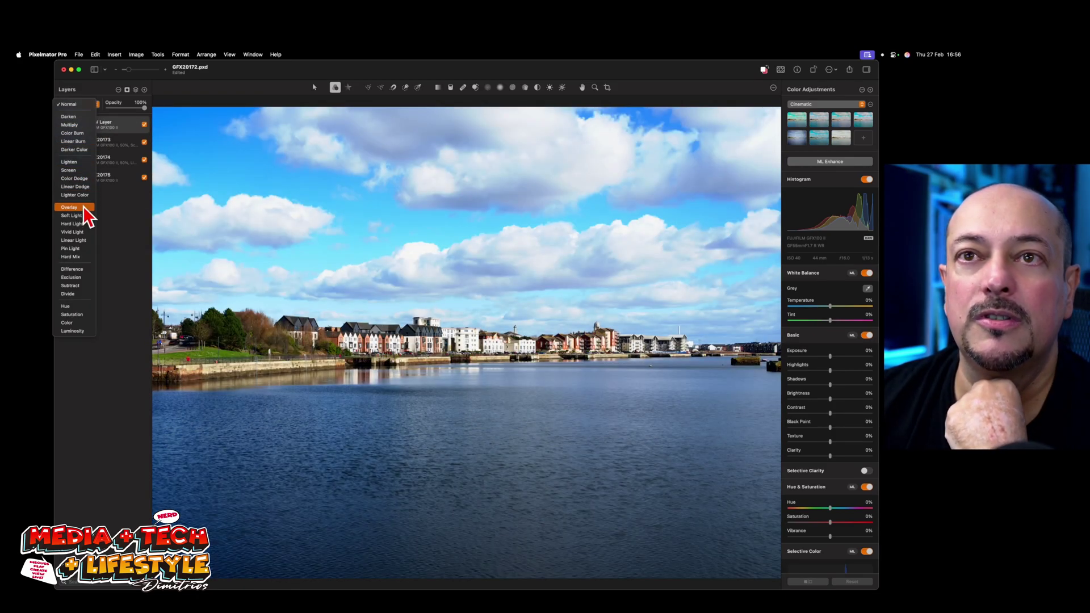
click(81, 216)
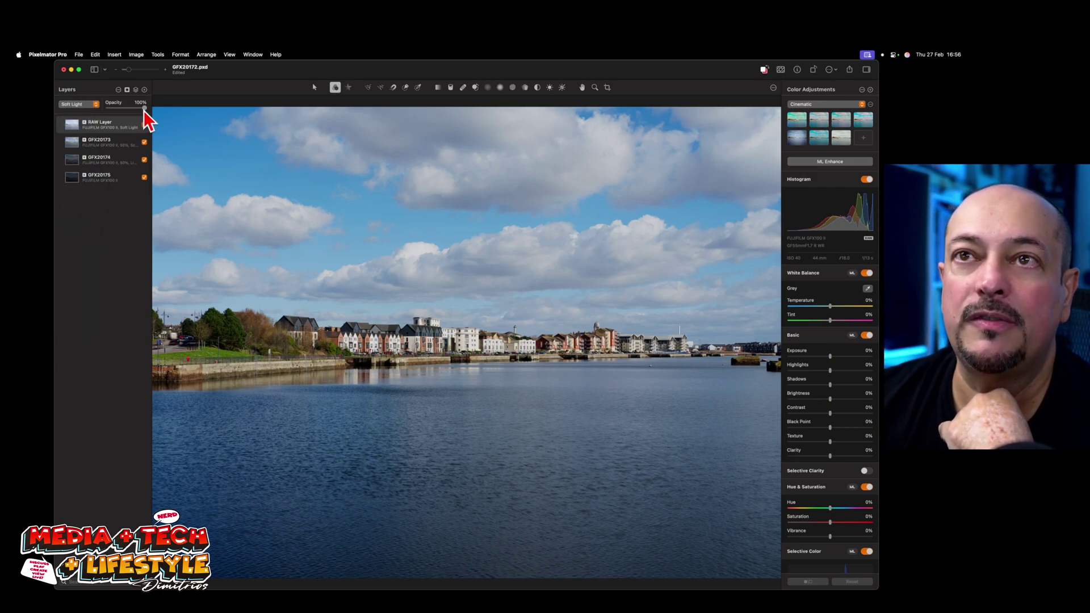
drag(130, 109, 126, 111)
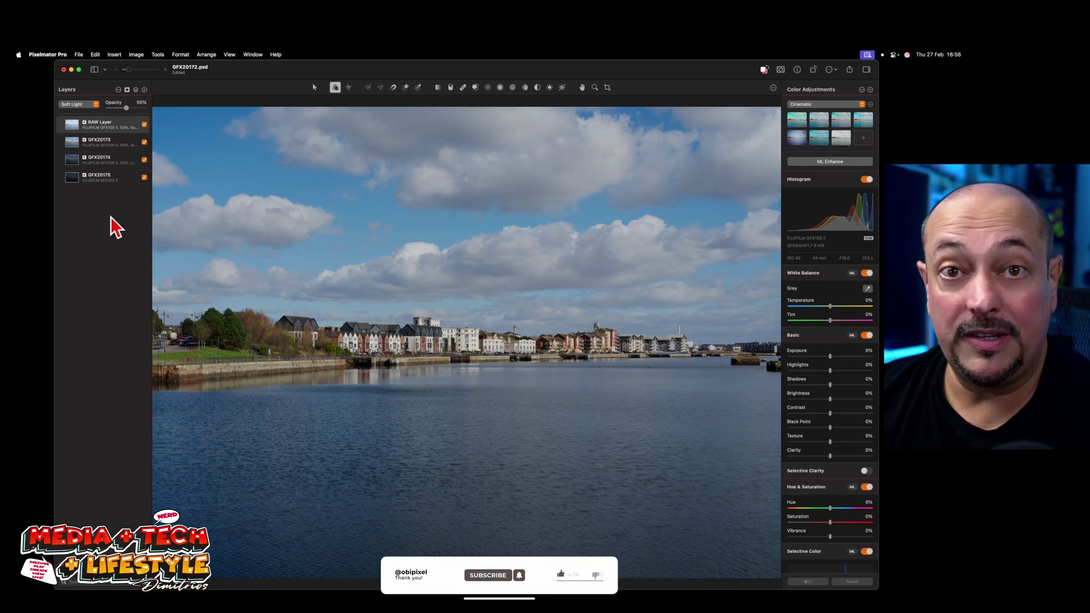
shift+click(100, 176)
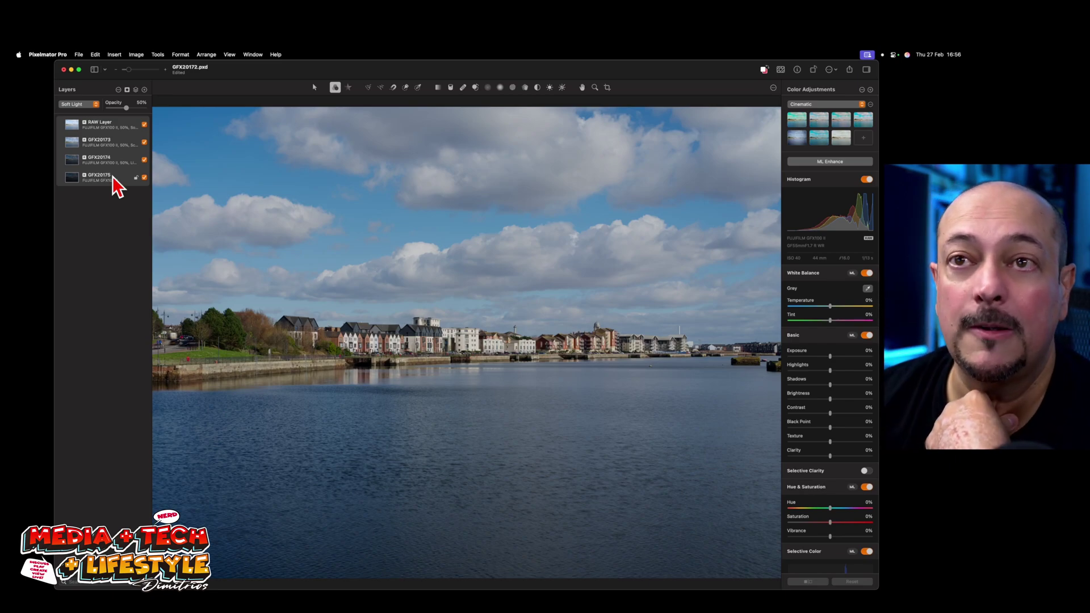
Merge the four selected exposure layers into one RAW Layer from the context menu
right_click(113, 177)
click(128, 376)
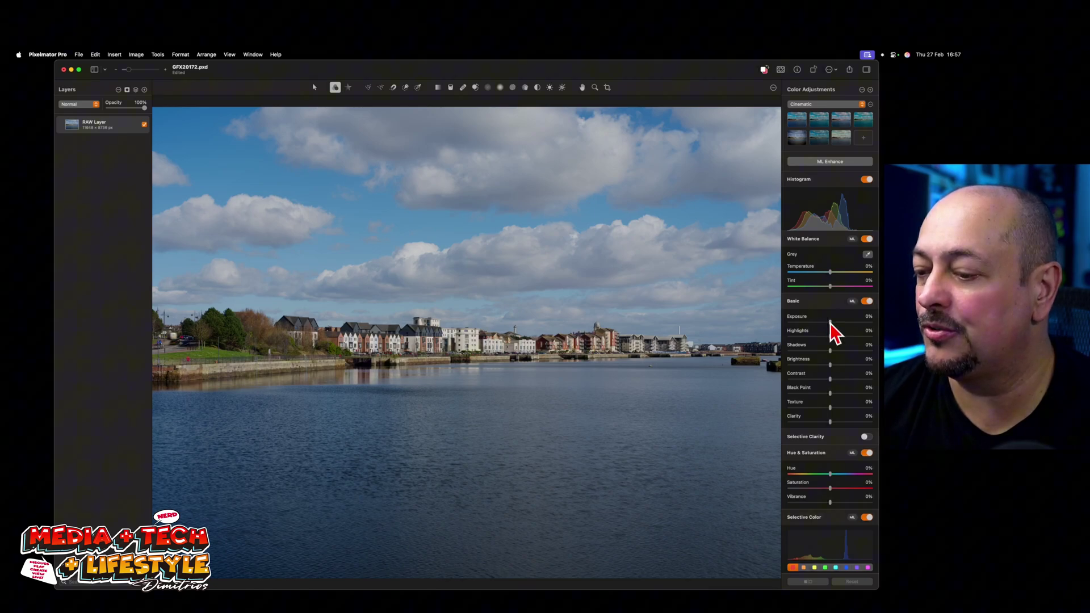
Set Basic adjustments to Exposure 69%, Highlights 22% and Brightness 12%
drag(830, 323, 844, 325)
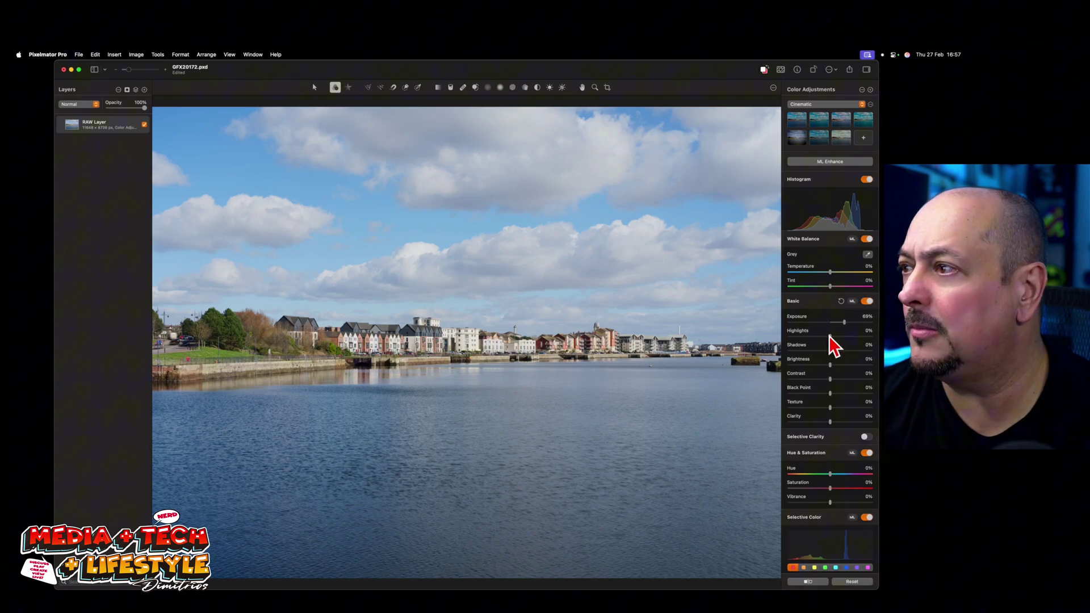
drag(829, 337, 840, 339)
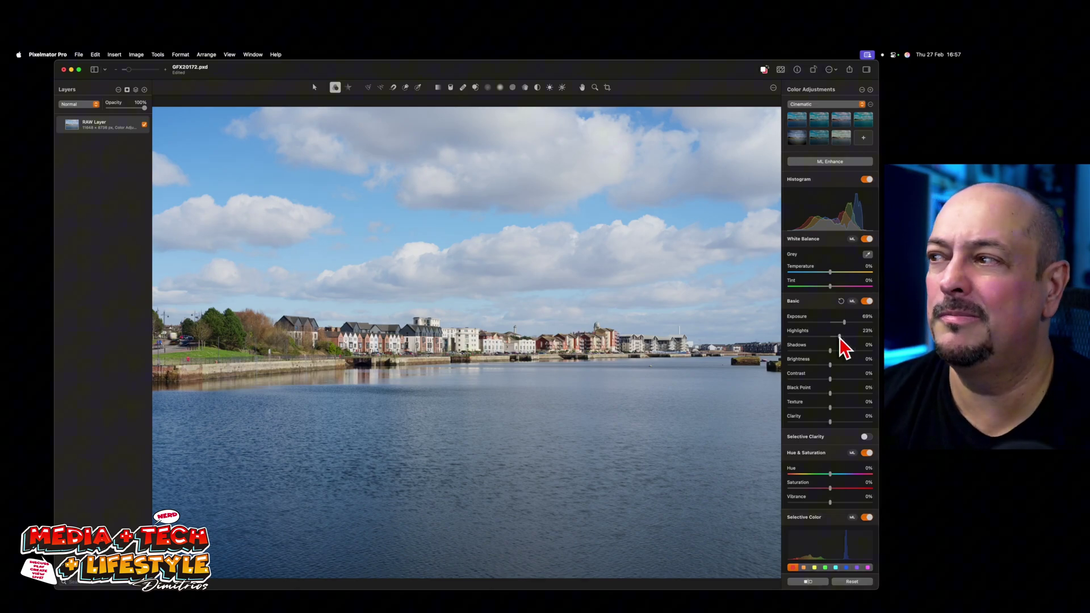
drag(841, 338, 840, 339)
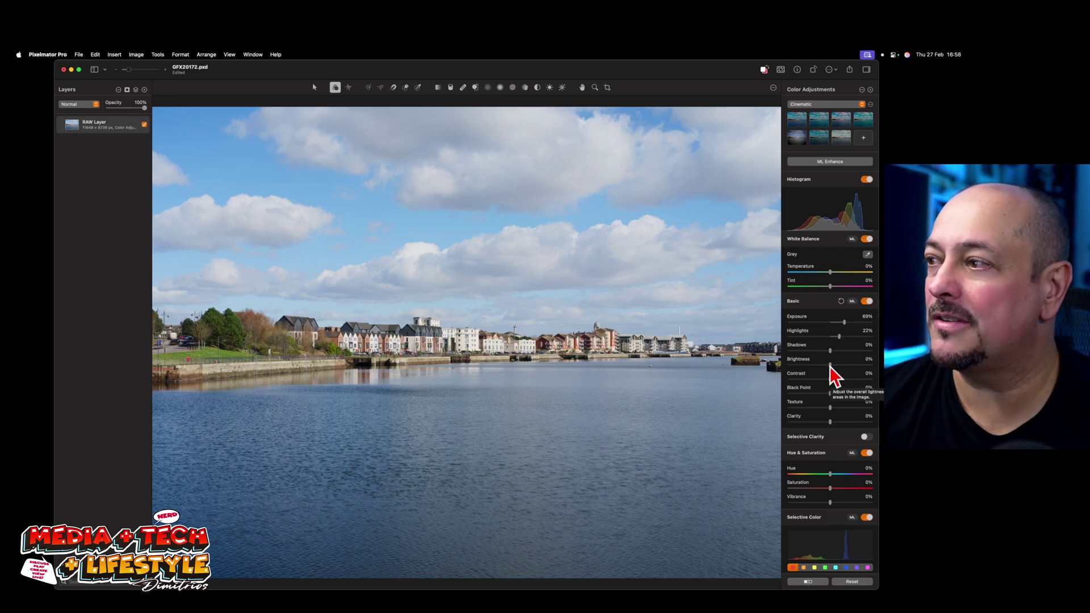
drag(829, 366, 839, 378)
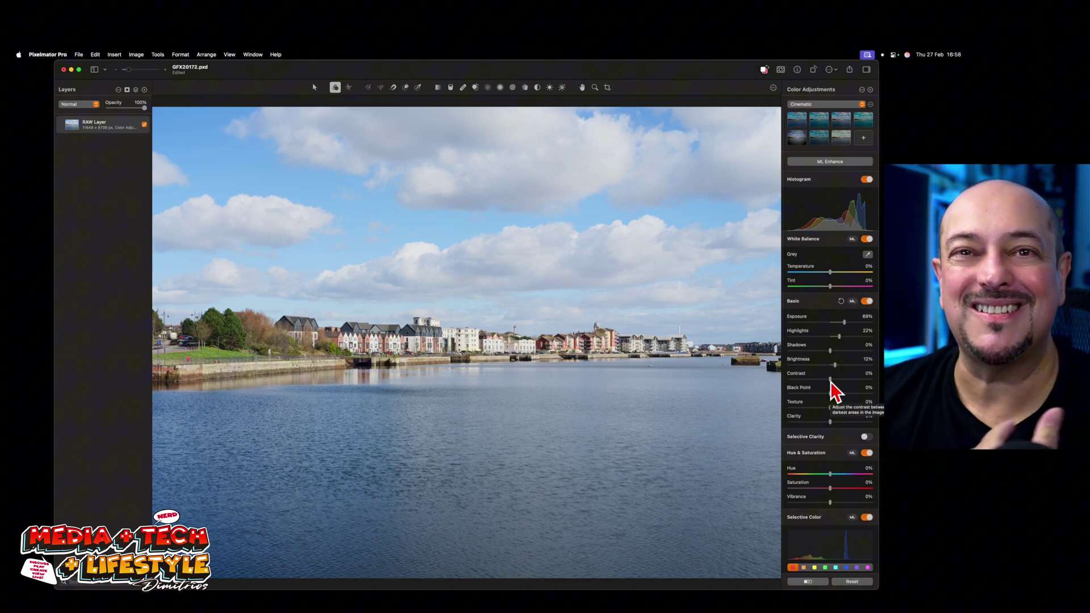
Lower Contrast to -30% and raise Black Point to 51% on the merged layer
click(830, 382)
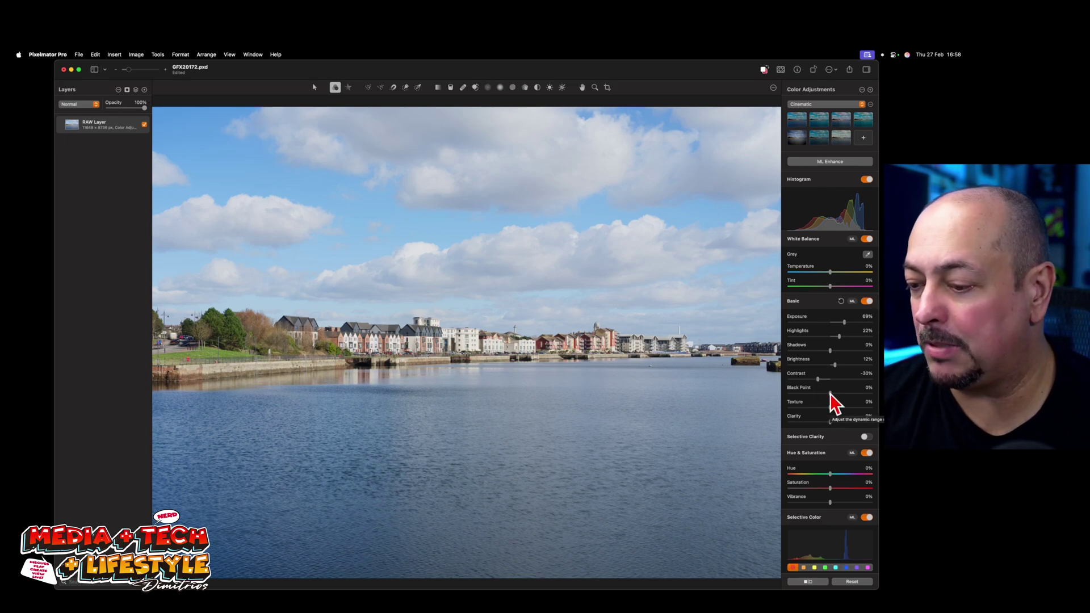
drag(831, 393, 850, 398)
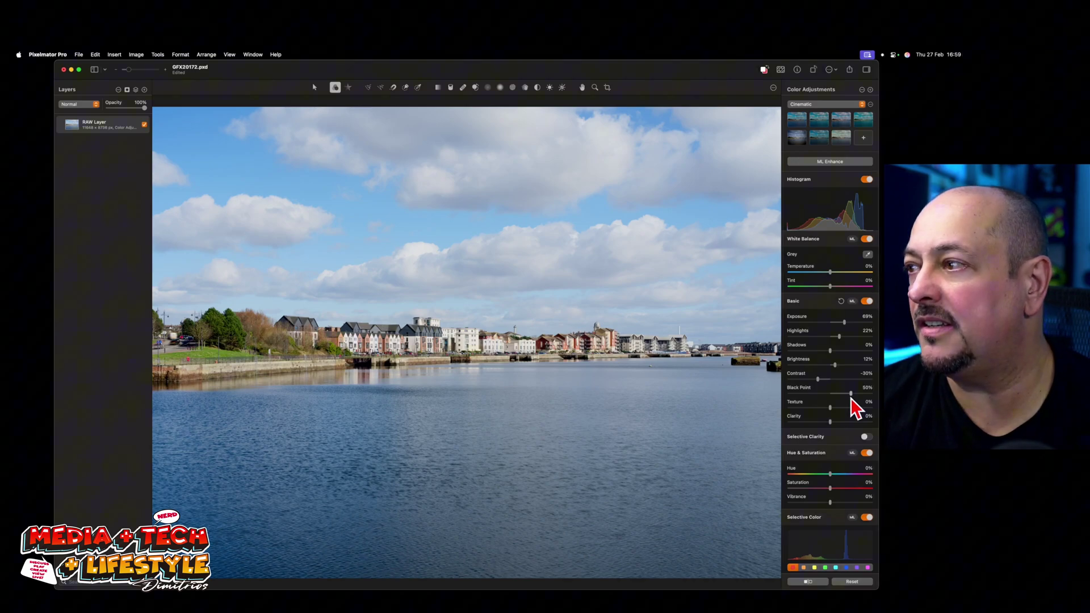
drag(850, 397, 852, 399)
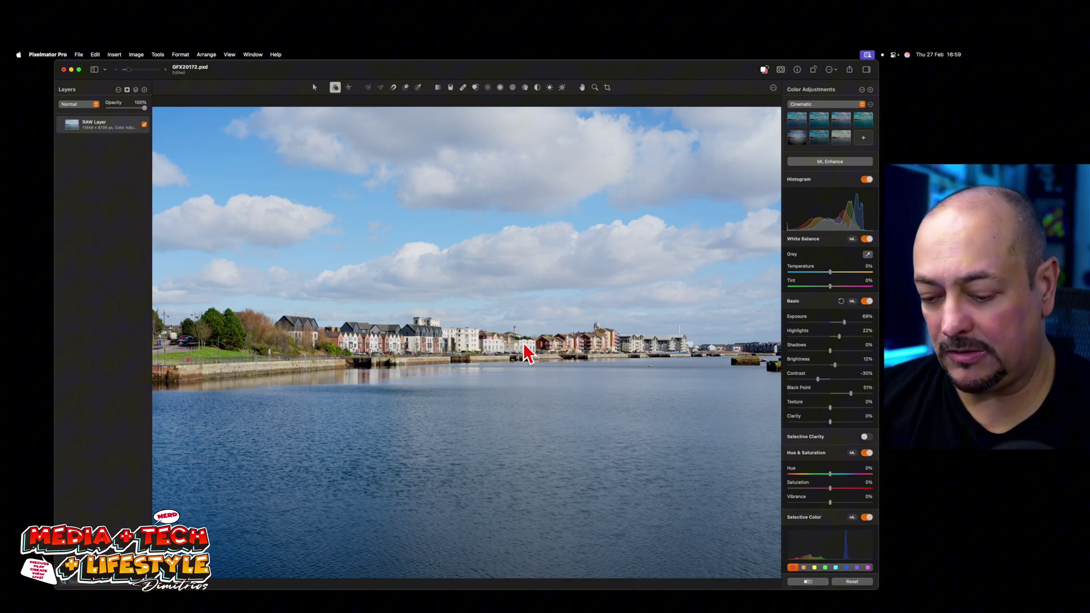
Zoom into the waterfront houses up to 100% magnification
key(z)
click(481, 343)
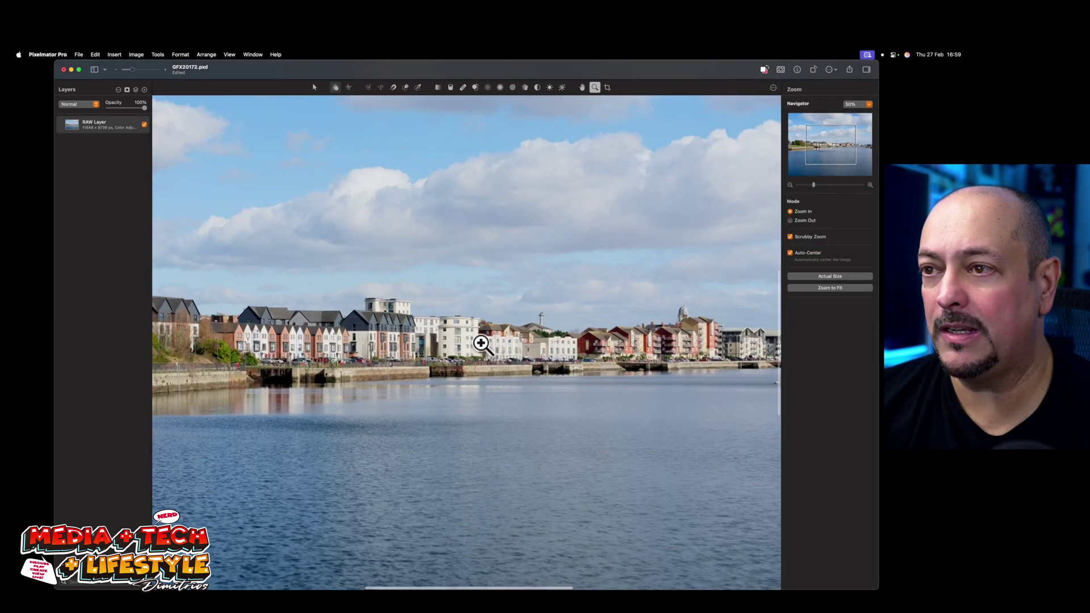
click(481, 344)
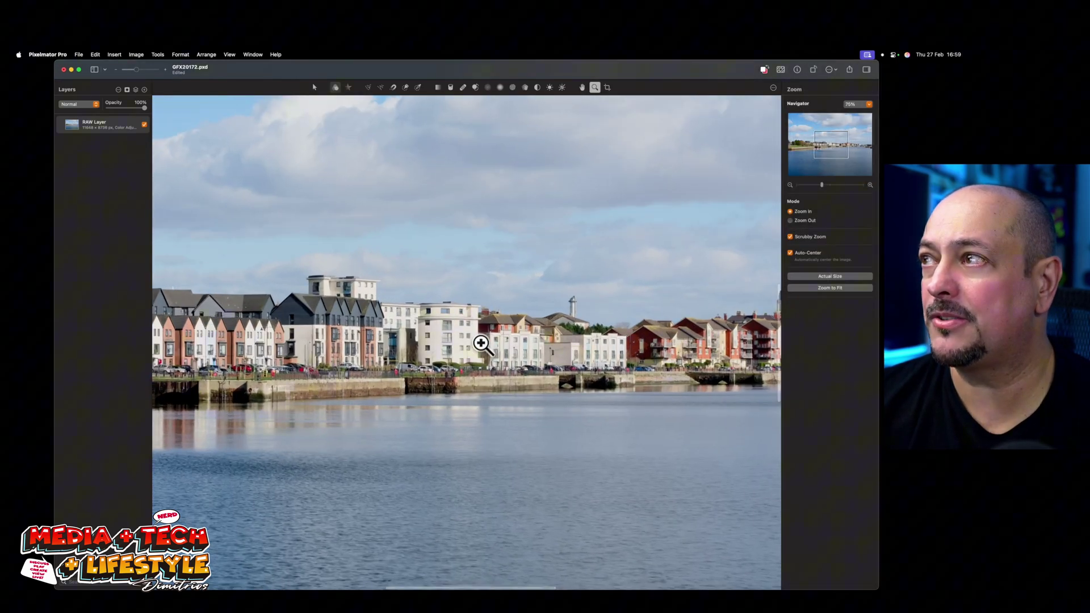
click(480, 343)
Pan across the harbour buildings at 100%, then bring up the Color Adjustments panel
scroll(431, 357, left, 5)
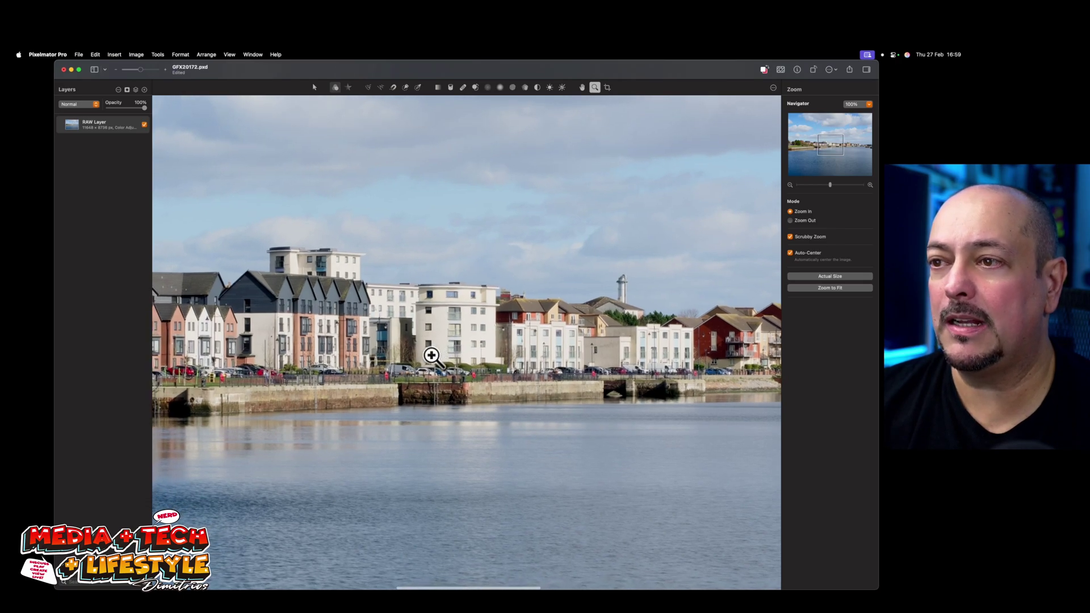
scroll(431, 356, right, 8)
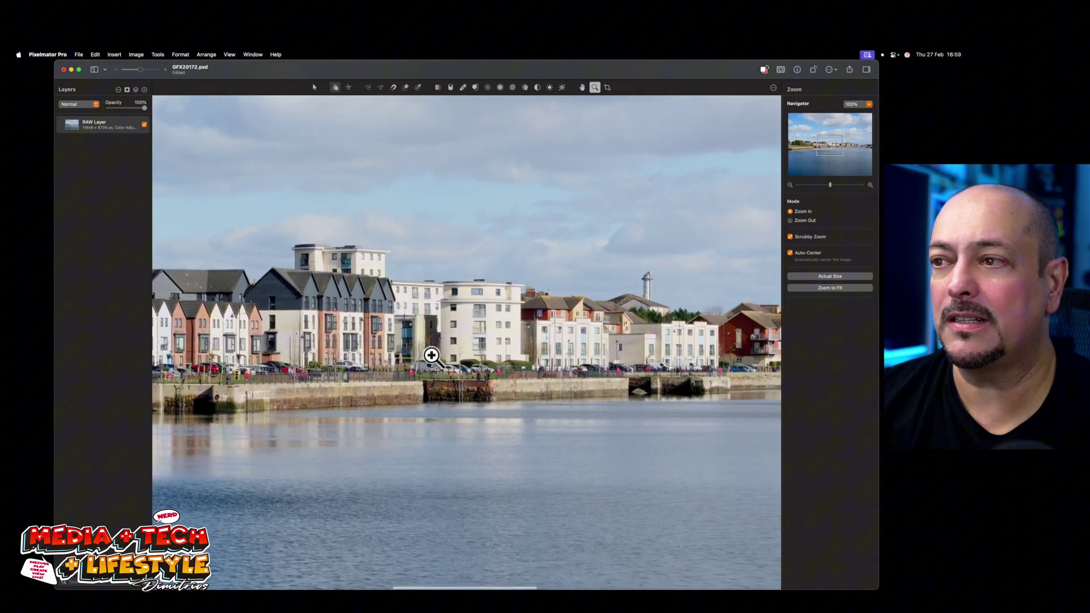
scroll(432, 357, right, 15)
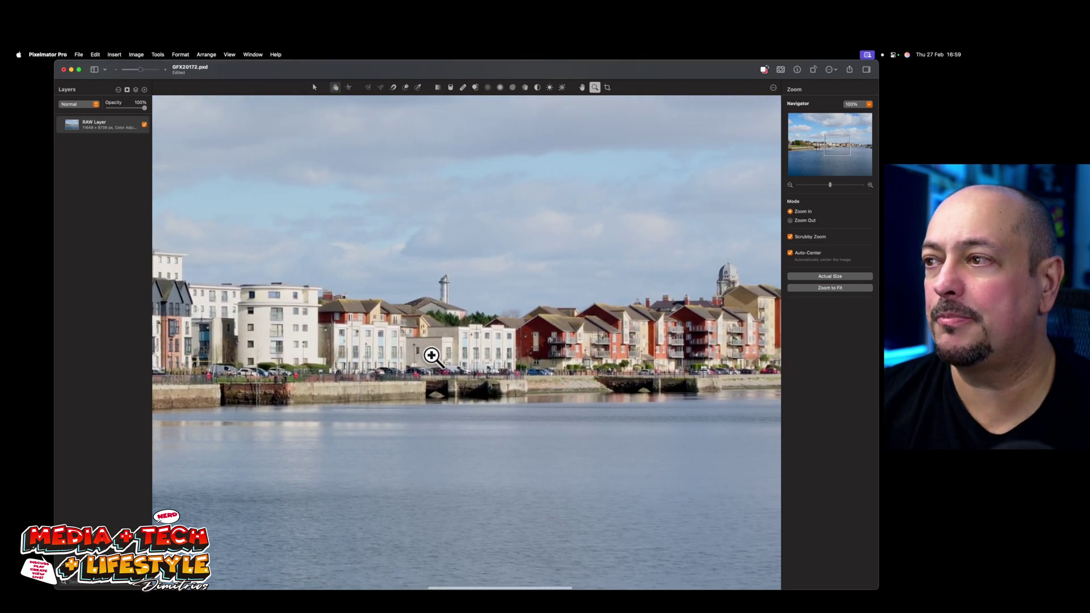
scroll(432, 357, left, 15)
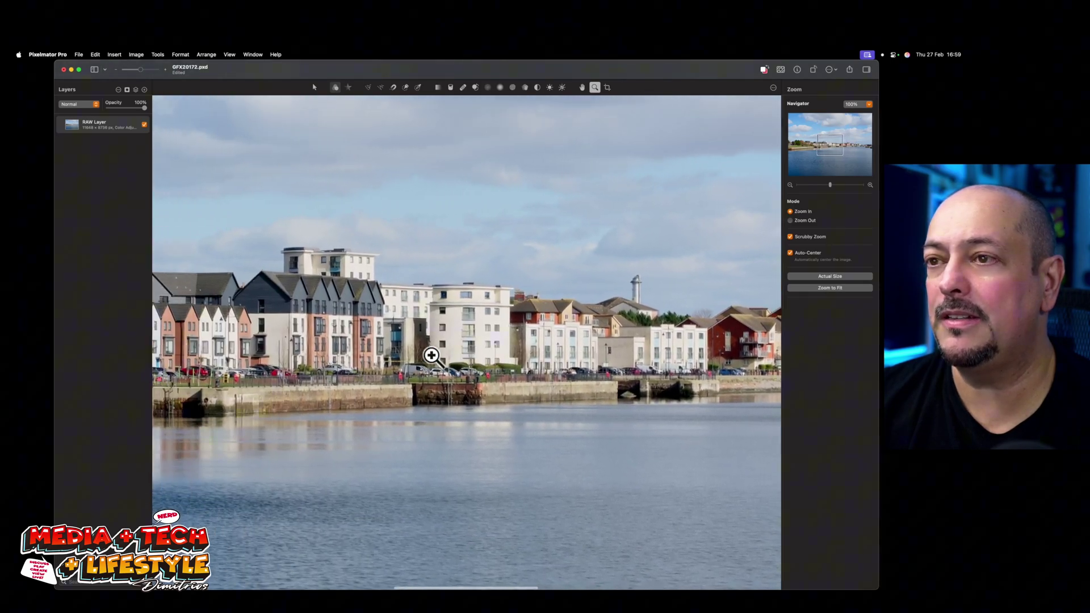
scroll(431, 357, right, 14)
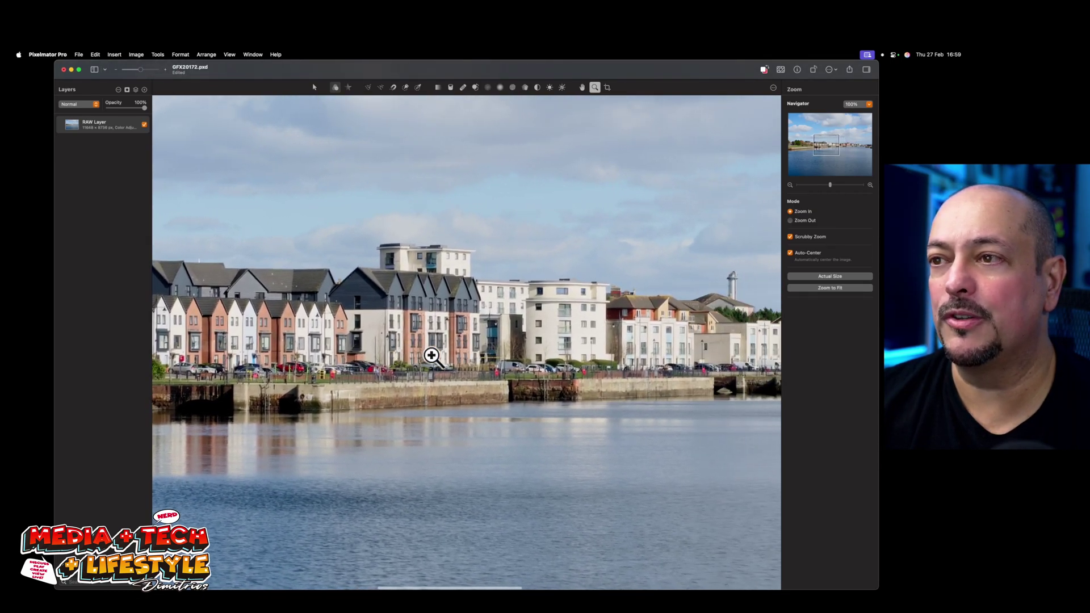
scroll(432, 357, right, 4)
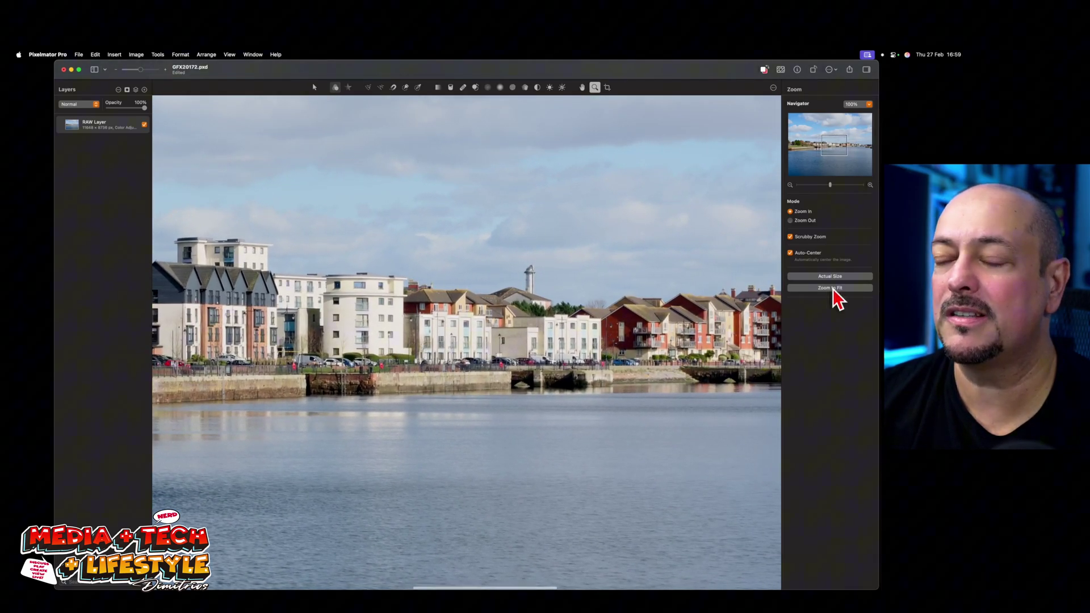
click(335, 88)
Turn on Sharpen at 50% intensity, zoom out to the whole harbour scene, and reselect Color Adjustments
scroll(838, 385, down, 15)
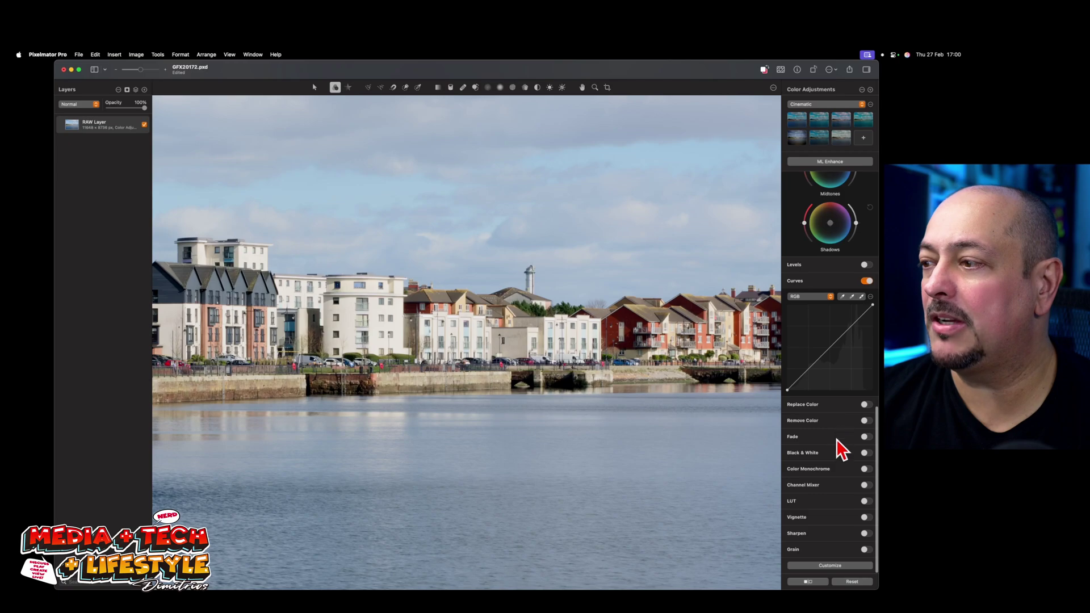
click(866, 534)
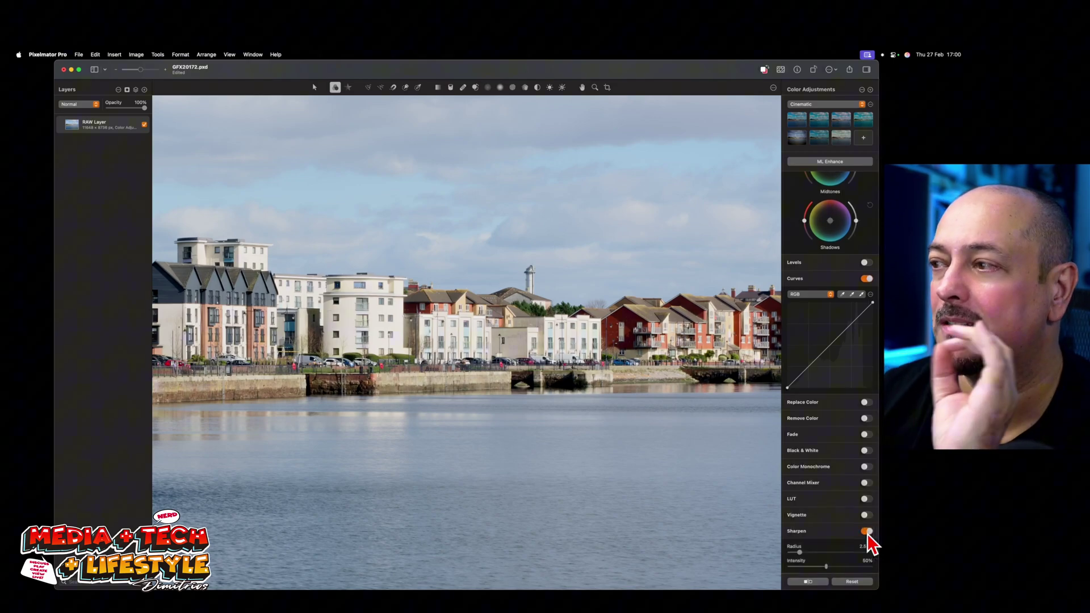
key(z)
alt+click(460, 318)
alt+click(460, 318)
alt+click(461, 318)
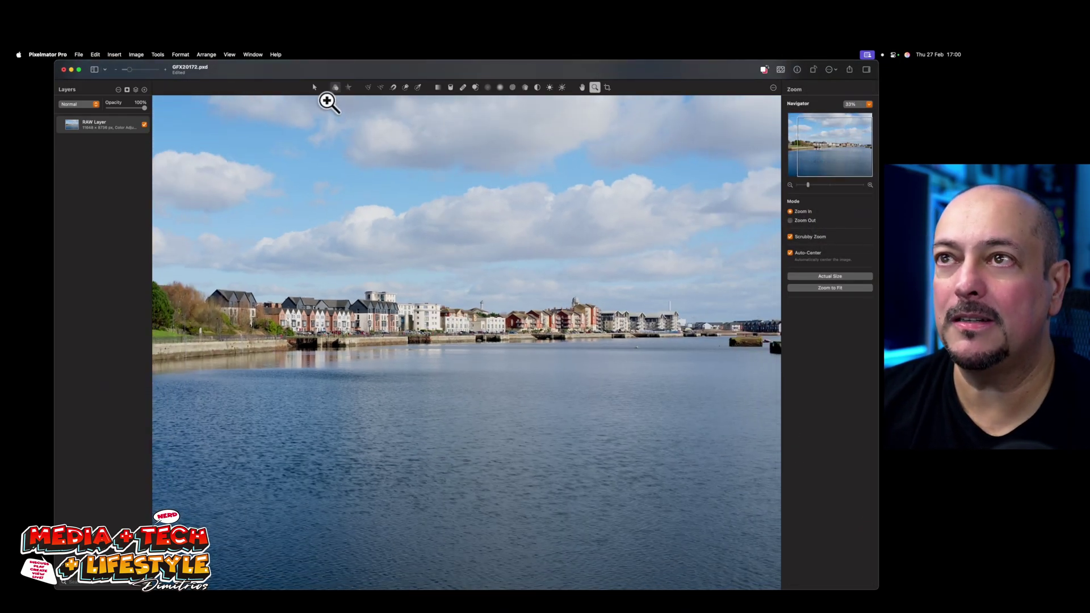
click(335, 88)
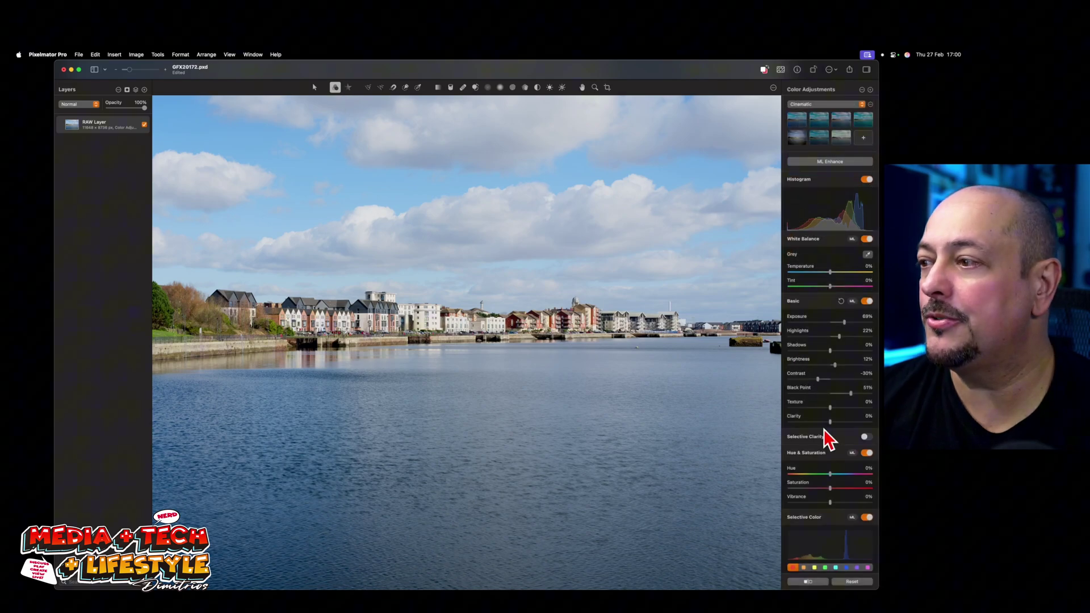
Add an upper and a lower point to the RGB curve, raising the upper one slightly
scroll(827, 441, down, 10)
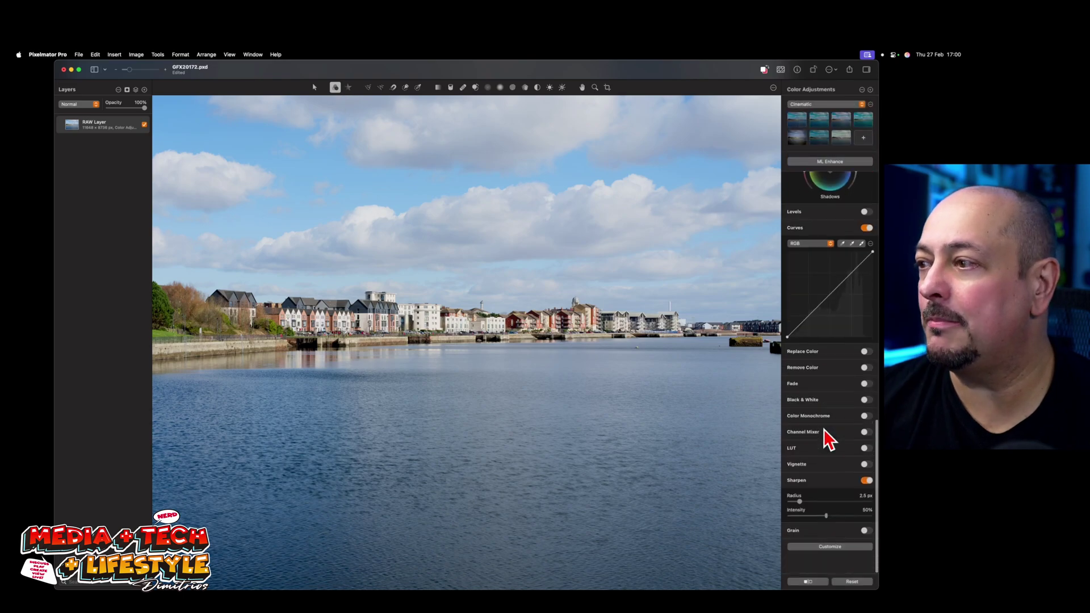
click(842, 301)
drag(842, 303, 841, 302)
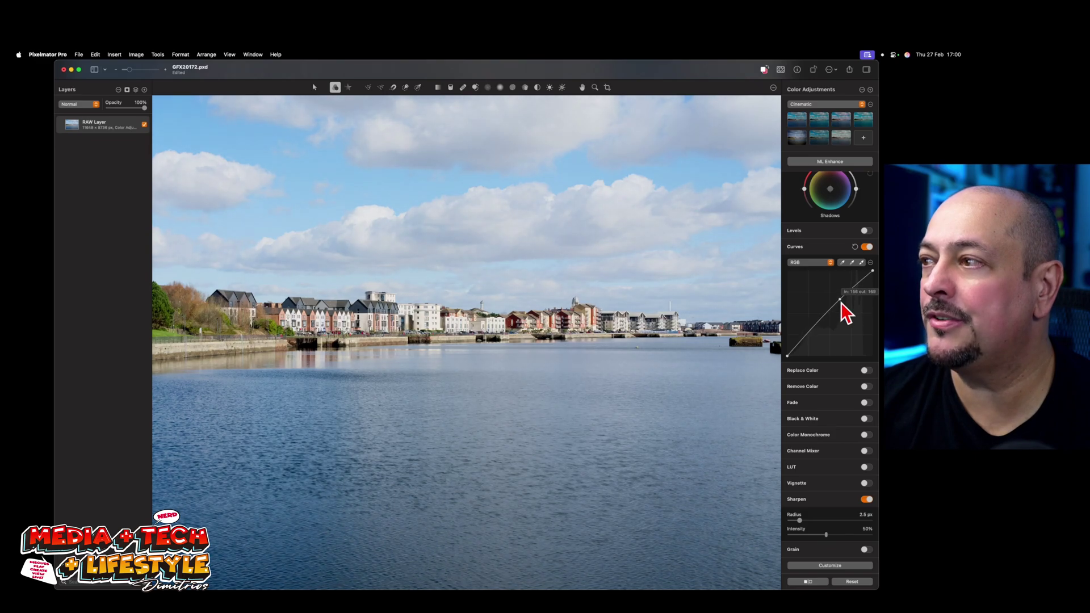
click(806, 336)
drag(806, 337, 810, 339)
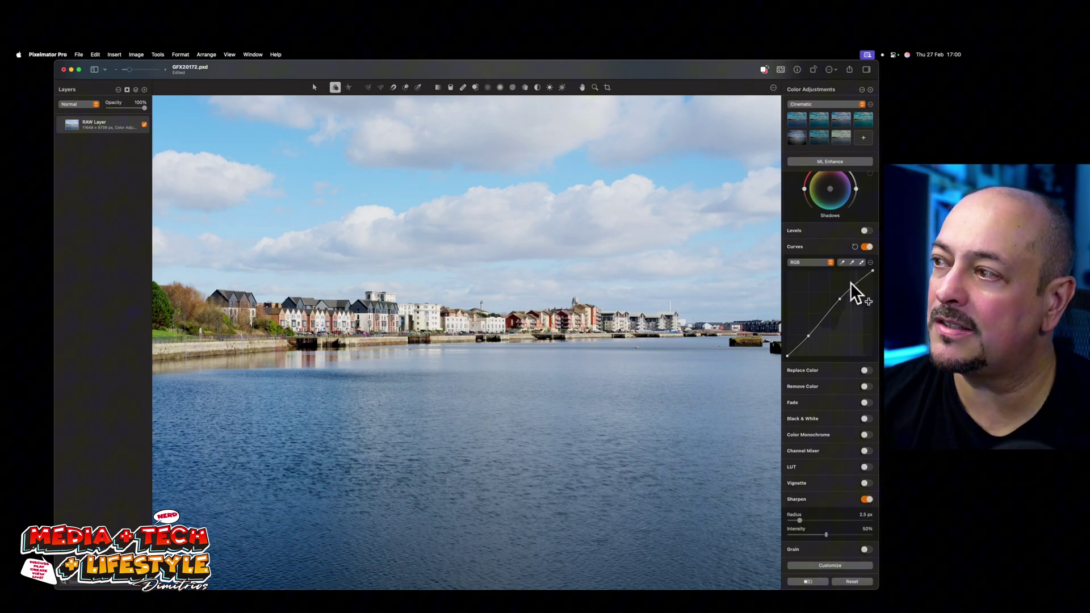
Fine-tune both curve points into a subtle S, deepening shadows and lifting highlights
mouse_move(809, 338)
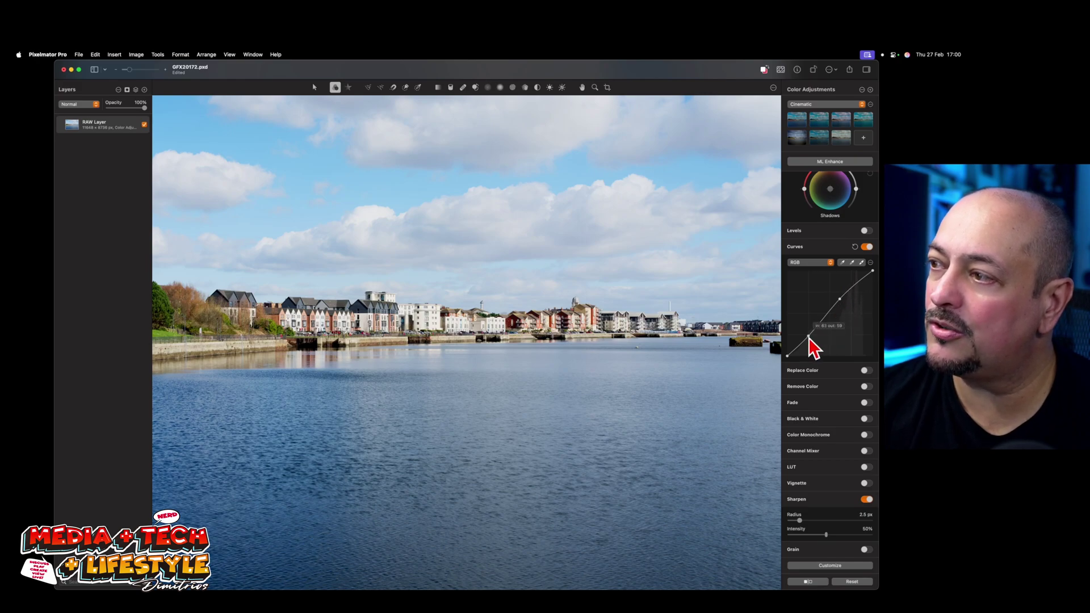
drag(808, 338, 811, 338)
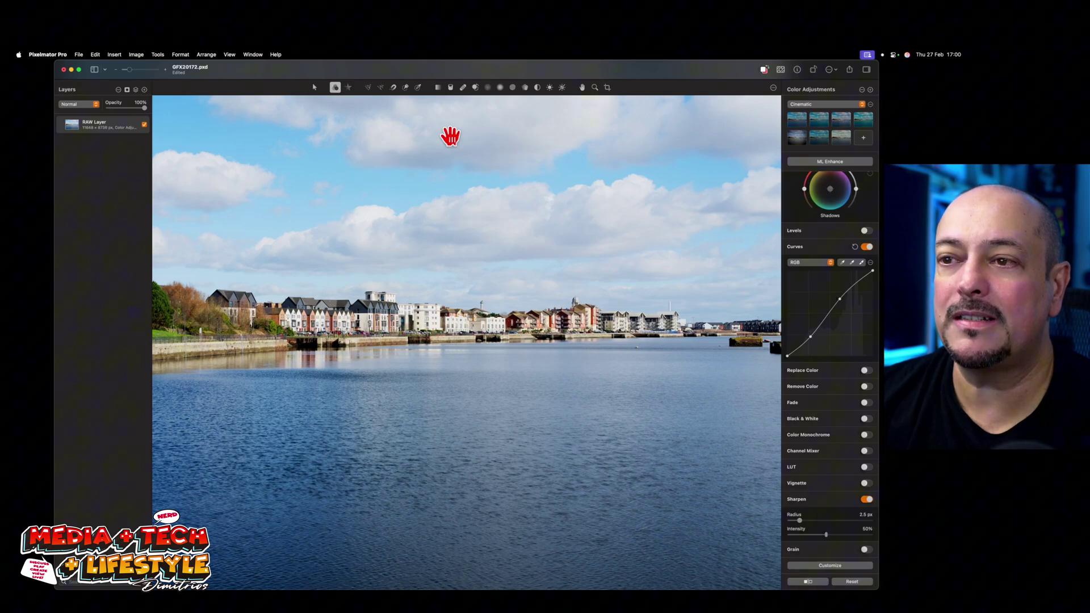
mouse_move(811, 339)
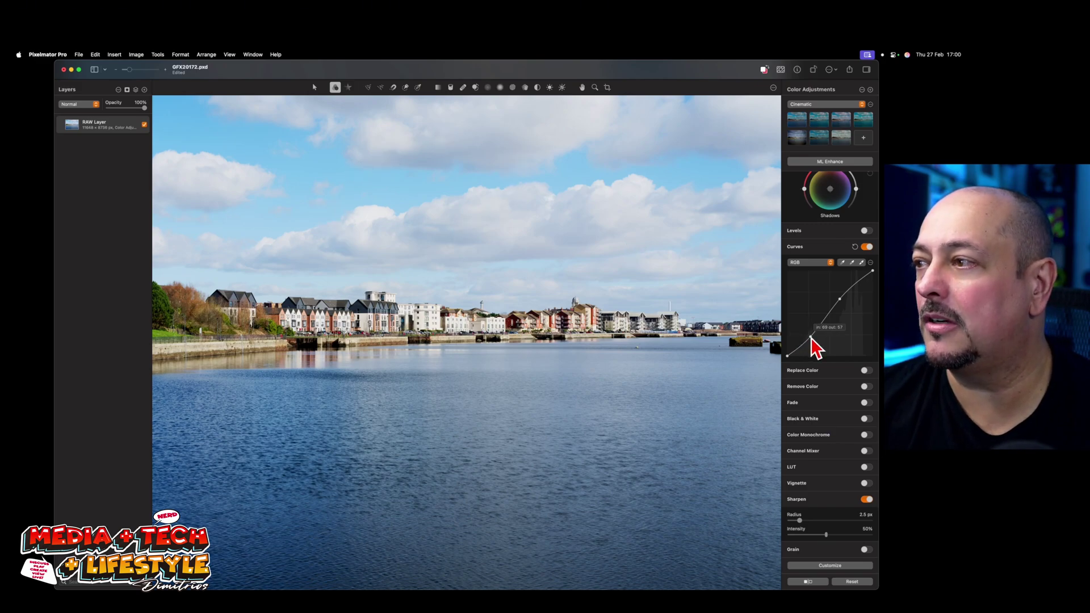
drag(811, 340, 809, 338)
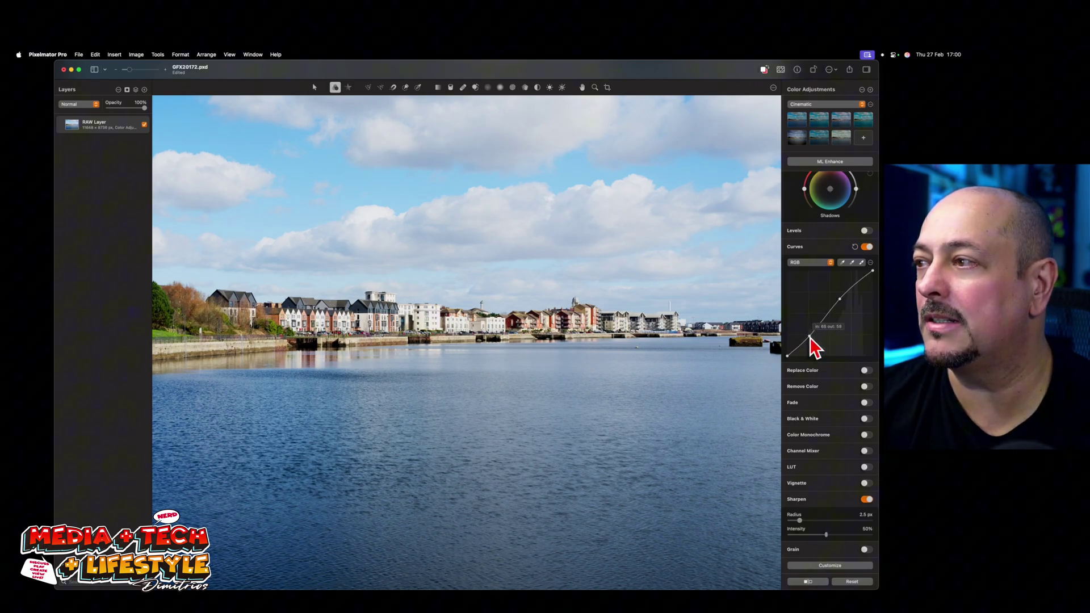
mouse_move(841, 301)
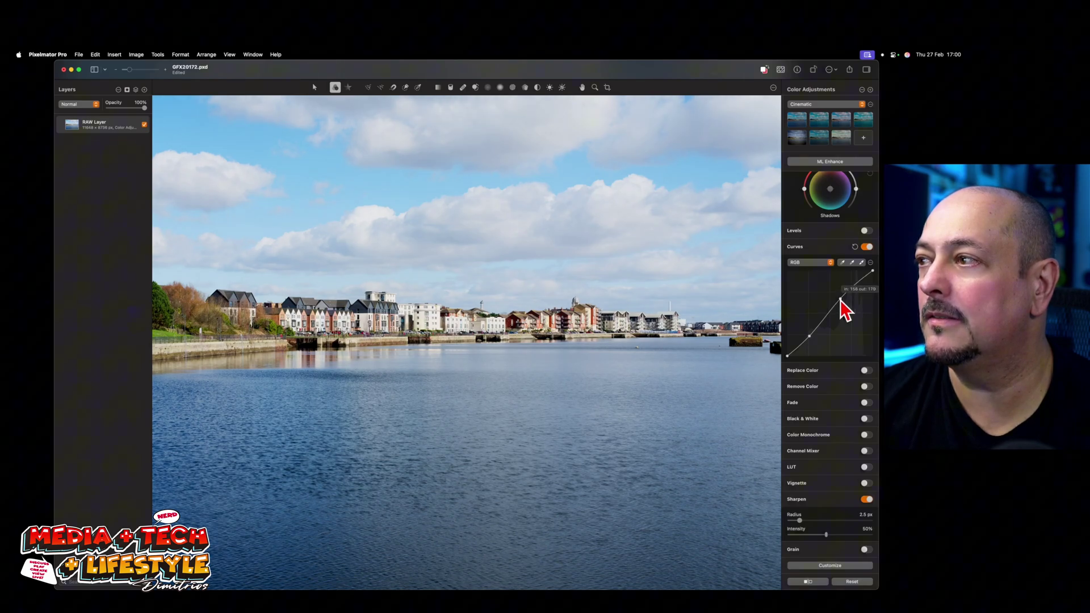
drag(841, 298, 840, 298)
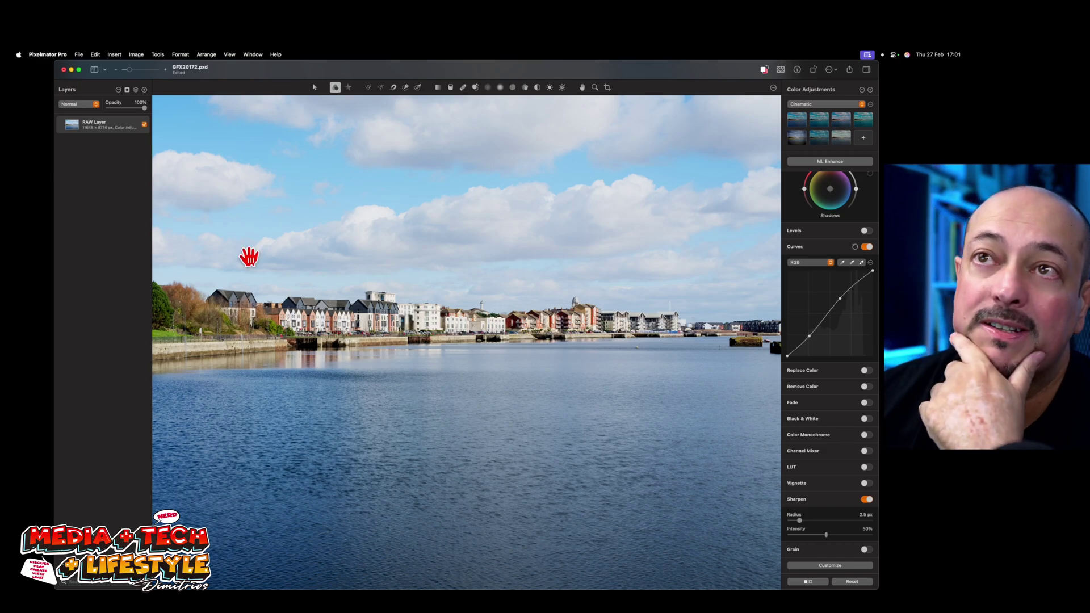
Start a File > Export of the edited photo as a TIFF
click(79, 55)
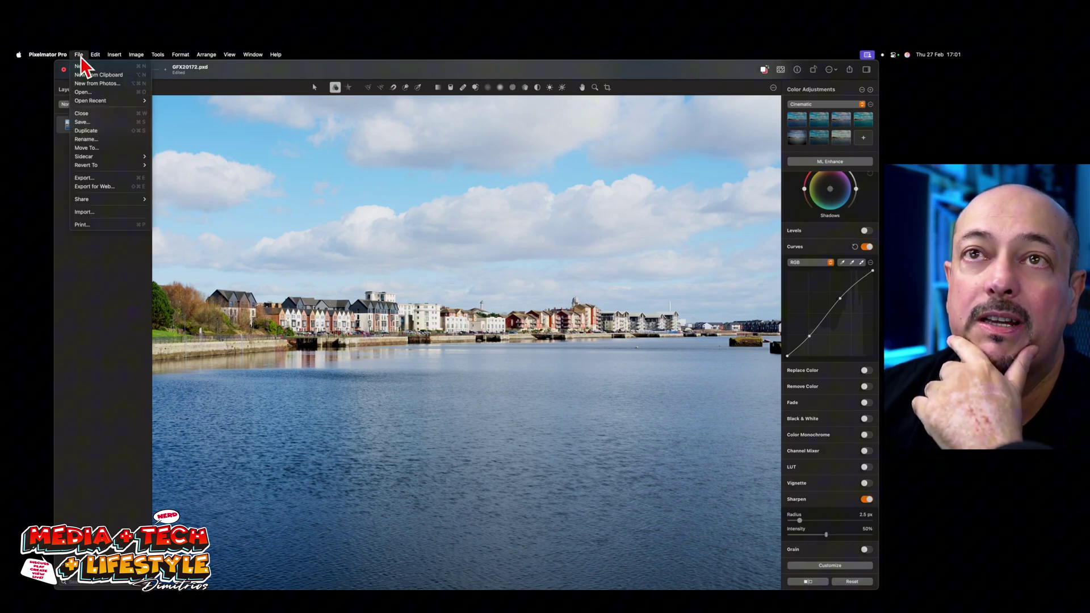
click(98, 177)
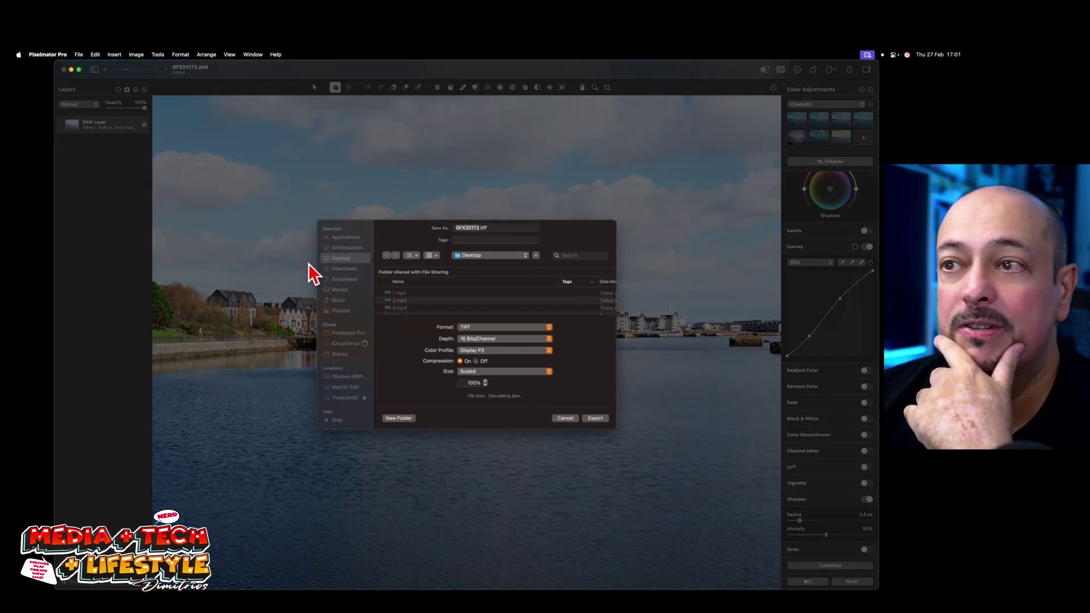
click(460, 257)
click(461, 258)
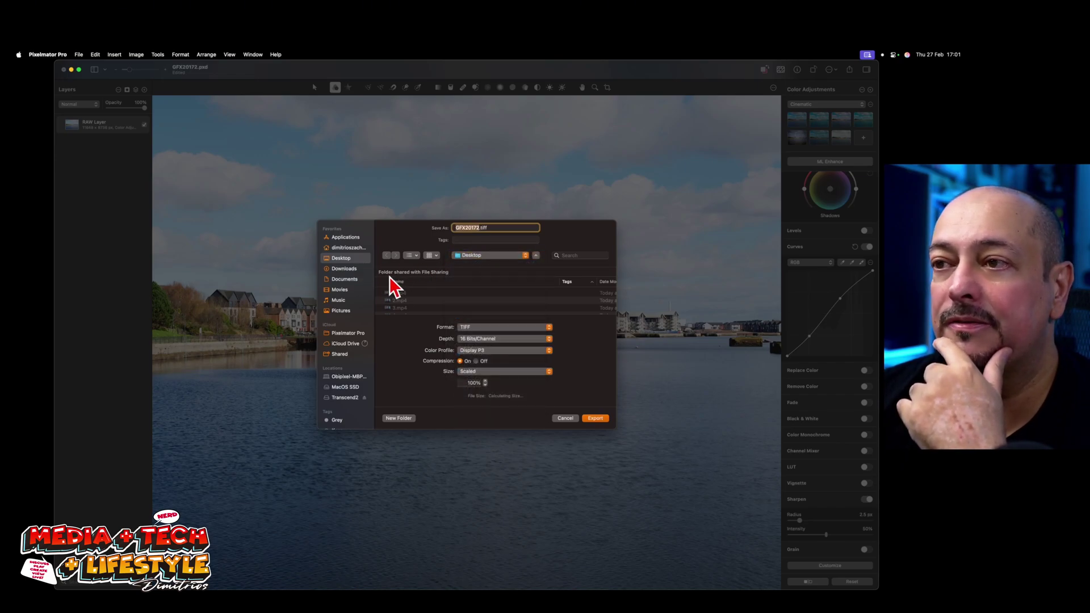
Choose the Demo folder inside Fujifilm GFX100II as the export destination
scroll(411, 295, down, 5)
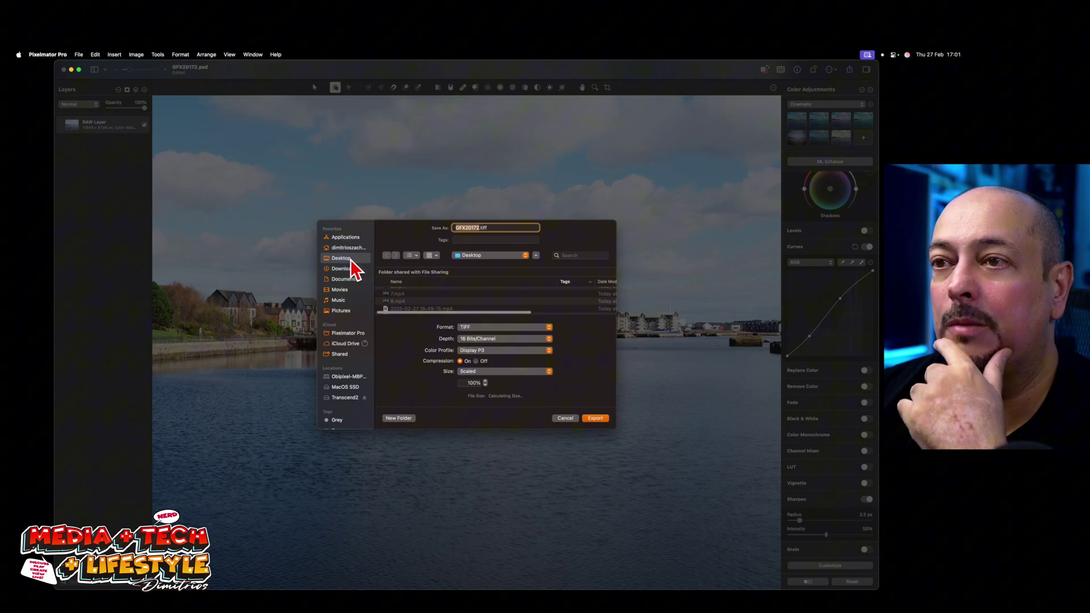
scroll(442, 310, down, 8)
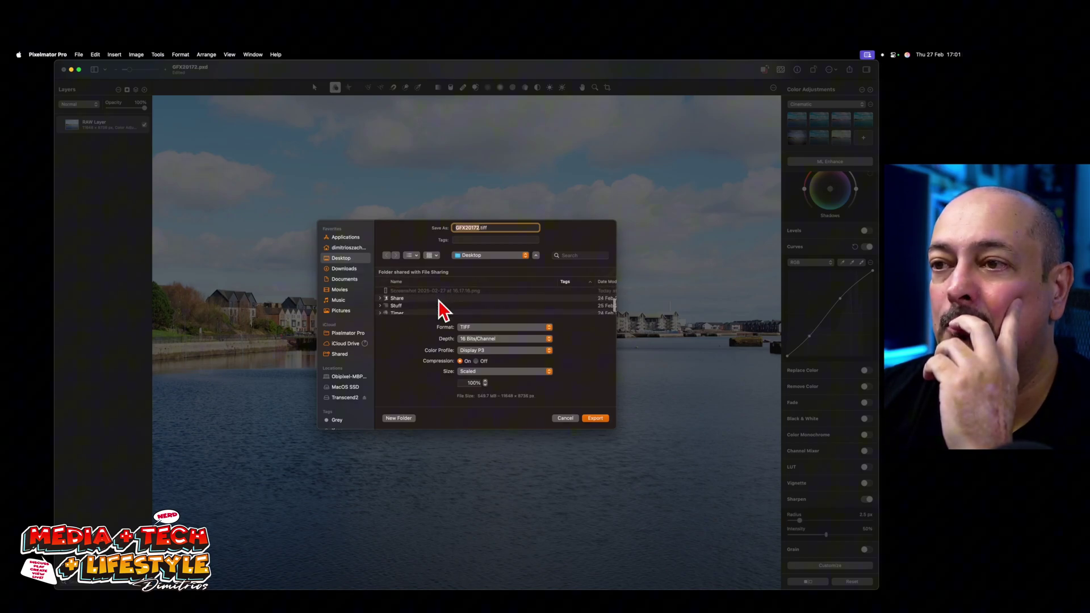
scroll(442, 309, down, 6)
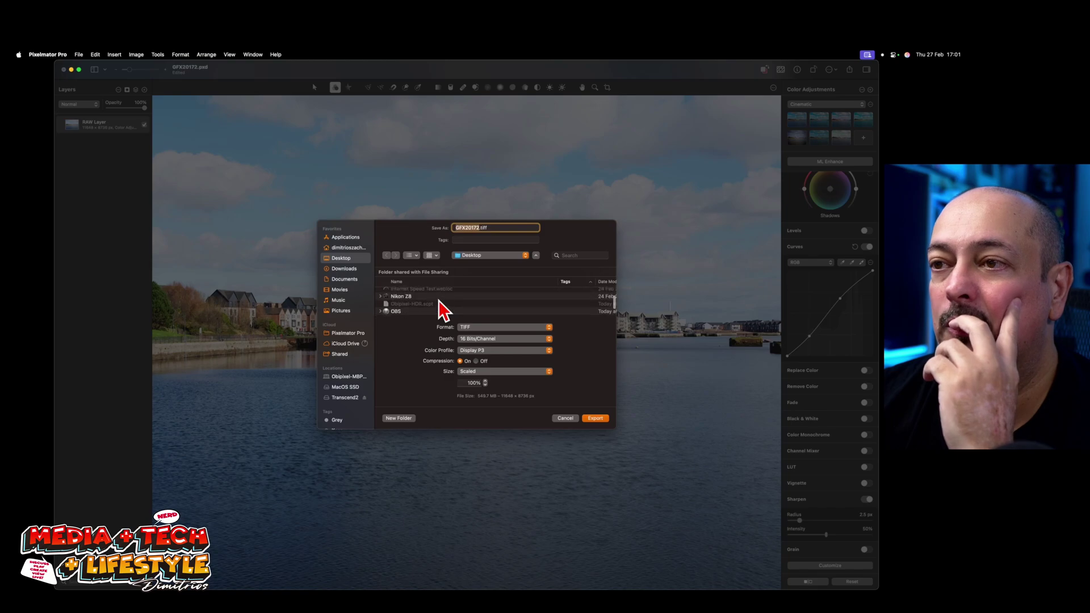
scroll(443, 310, up, 5)
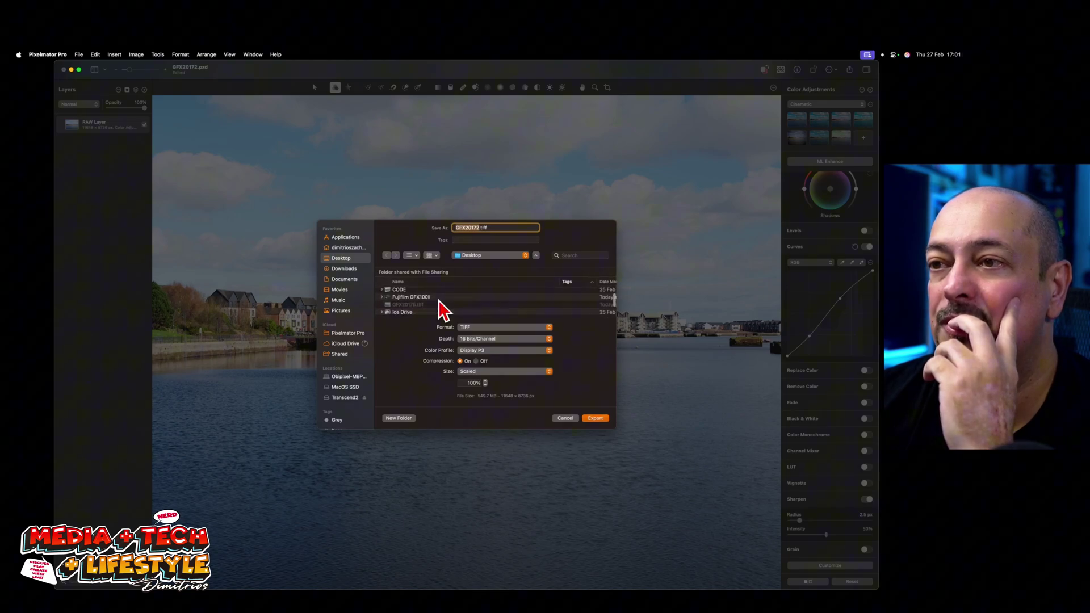
double_click(411, 297)
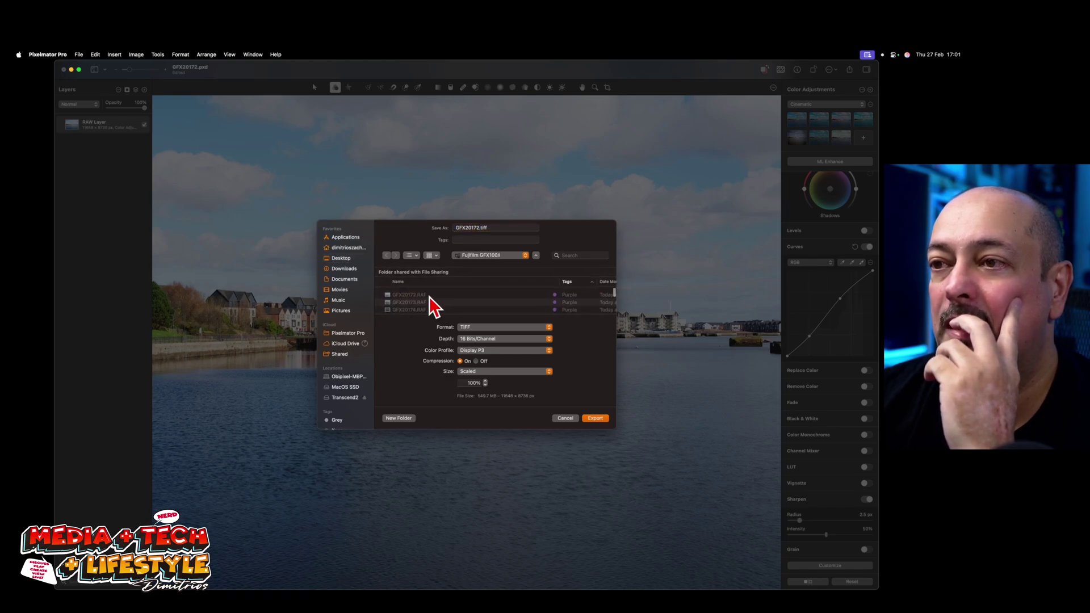
scroll(430, 296, down, 2)
scroll(430, 297, down, 3)
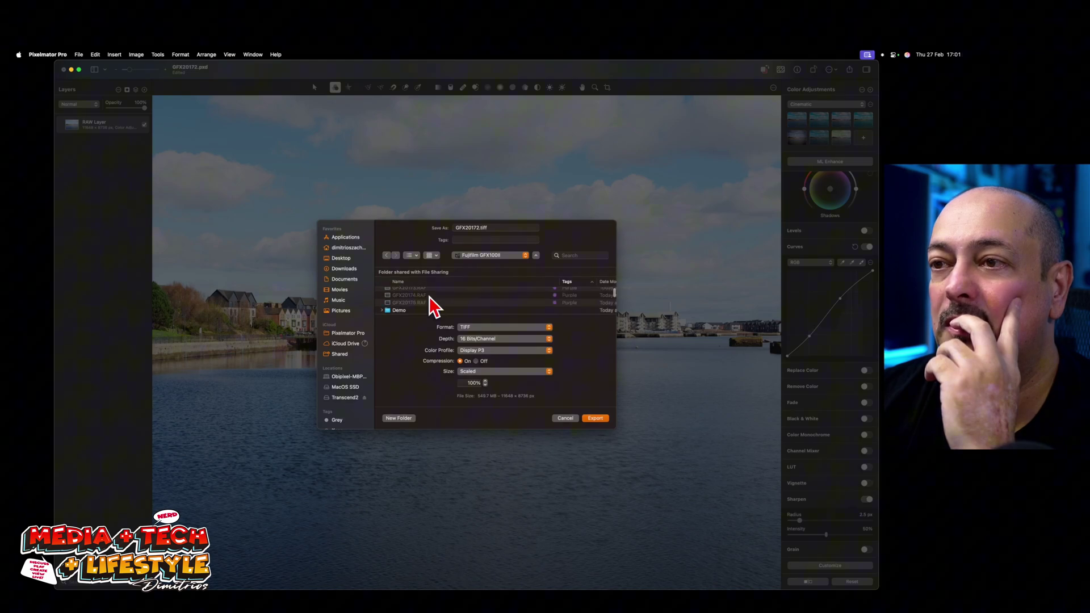
double_click(410, 309)
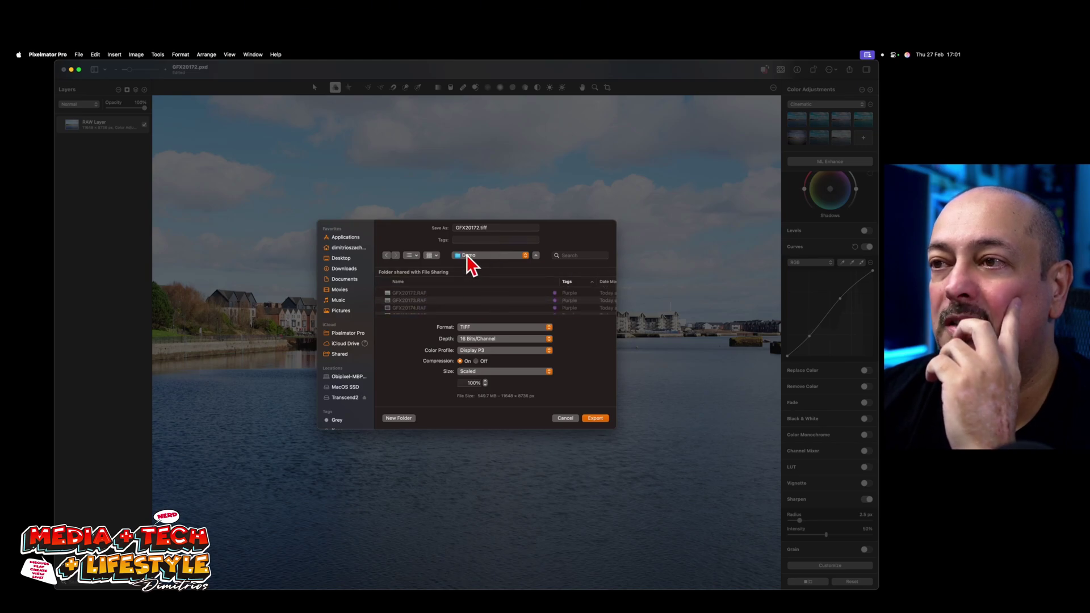
Keep 16 Bits/Channel depth and export GFX20172.tiff
click(480, 340)
click(477, 339)
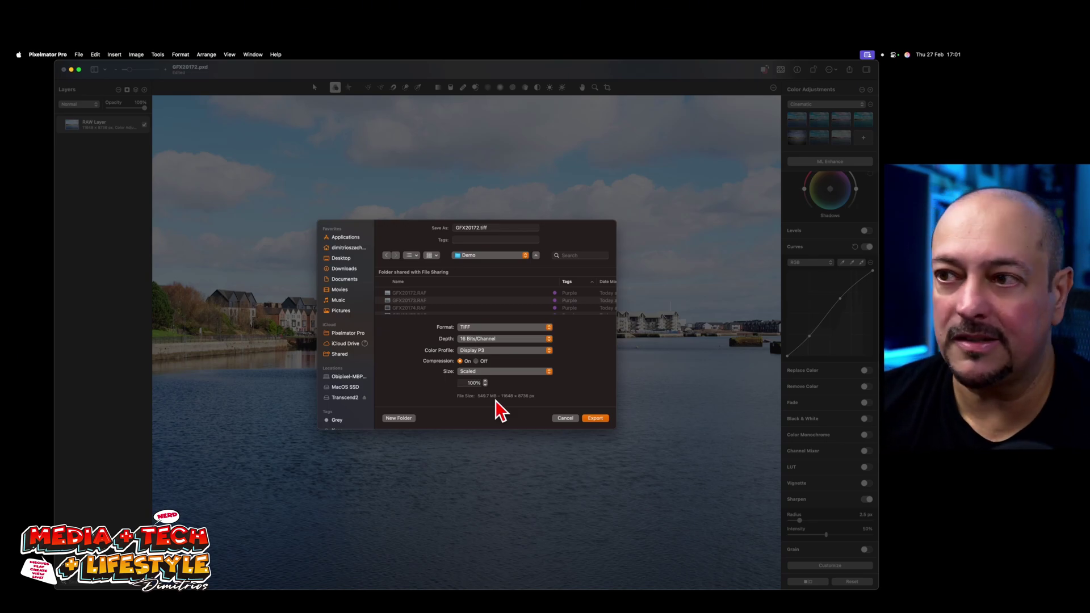
click(598, 419)
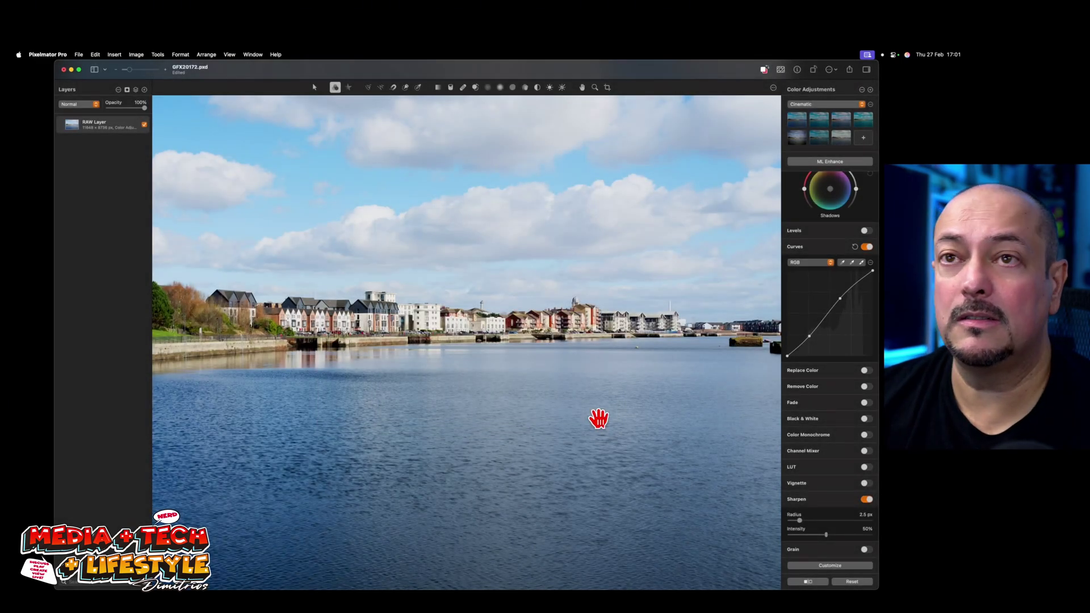
Minimise the editor, select GFX20172.tiff in the Demo folder, and Quick Look it
click(71, 69)
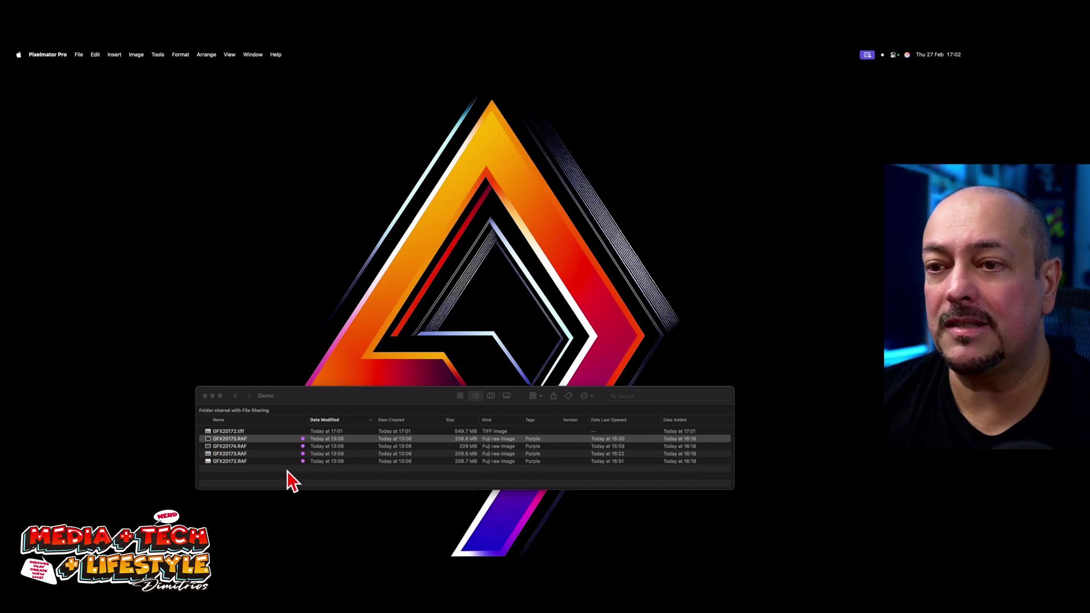
click(287, 472)
click(255, 432)
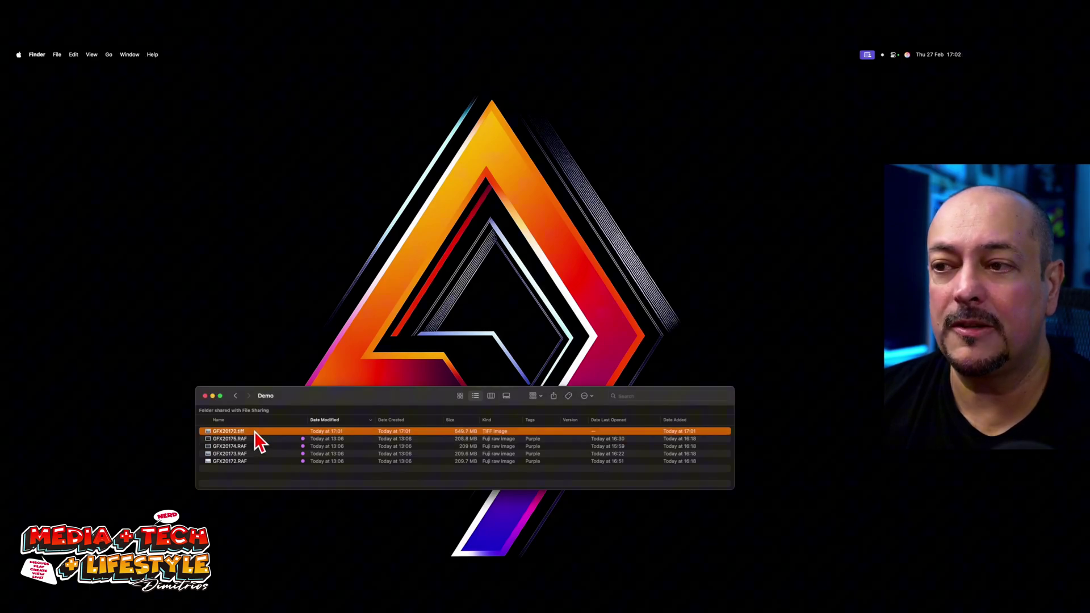
key(space)
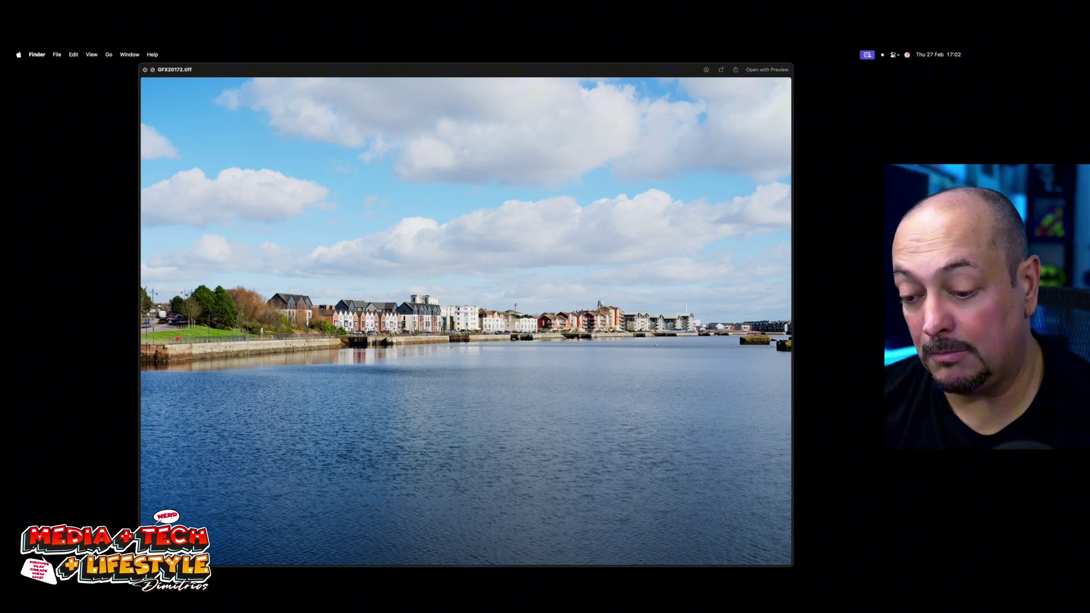
key(alt+space)
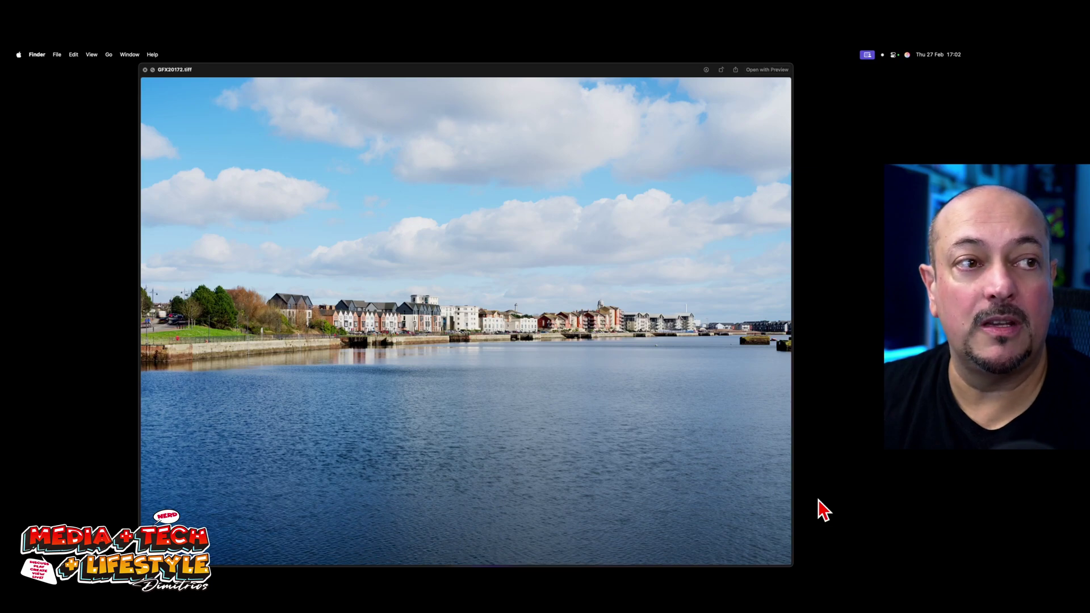
Close Quick Look and open GFX20172.tiff with Pixelmator Pro via Open With
key(space)
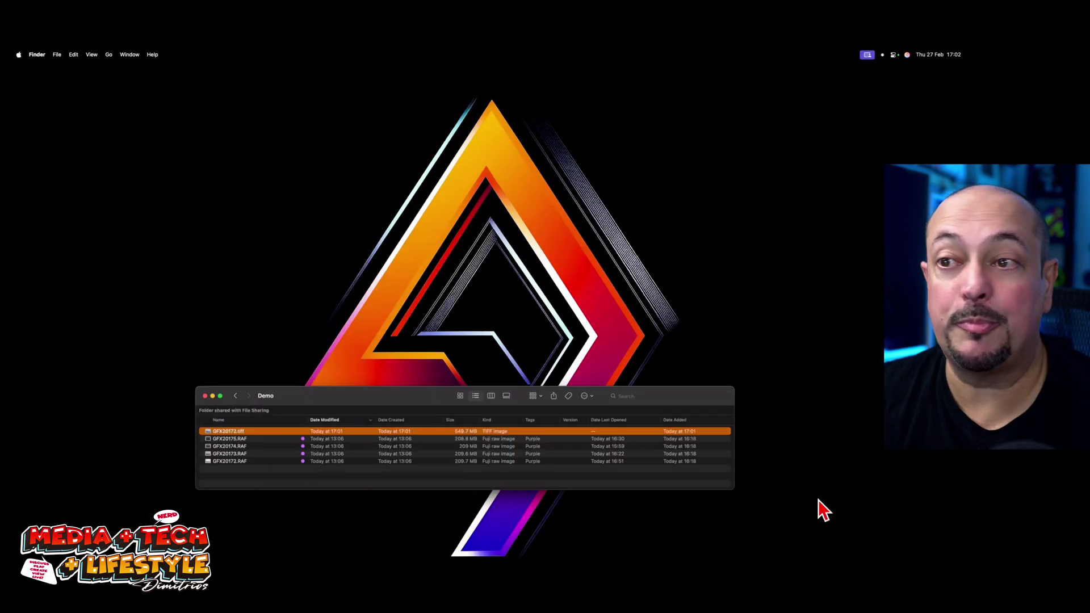
right_click(353, 431)
mouse_move(384, 442)
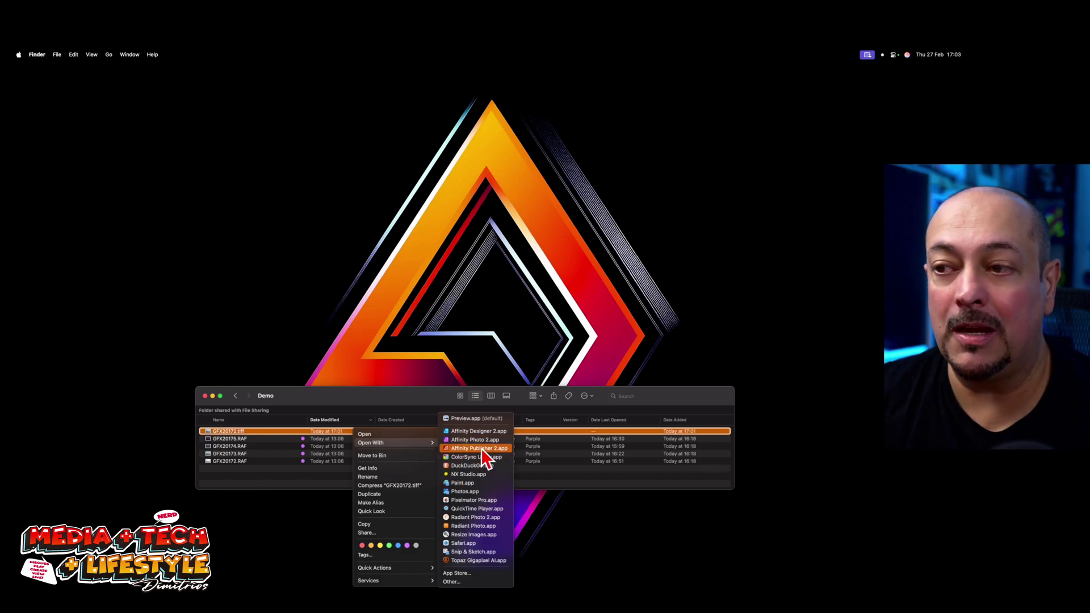
click(465, 503)
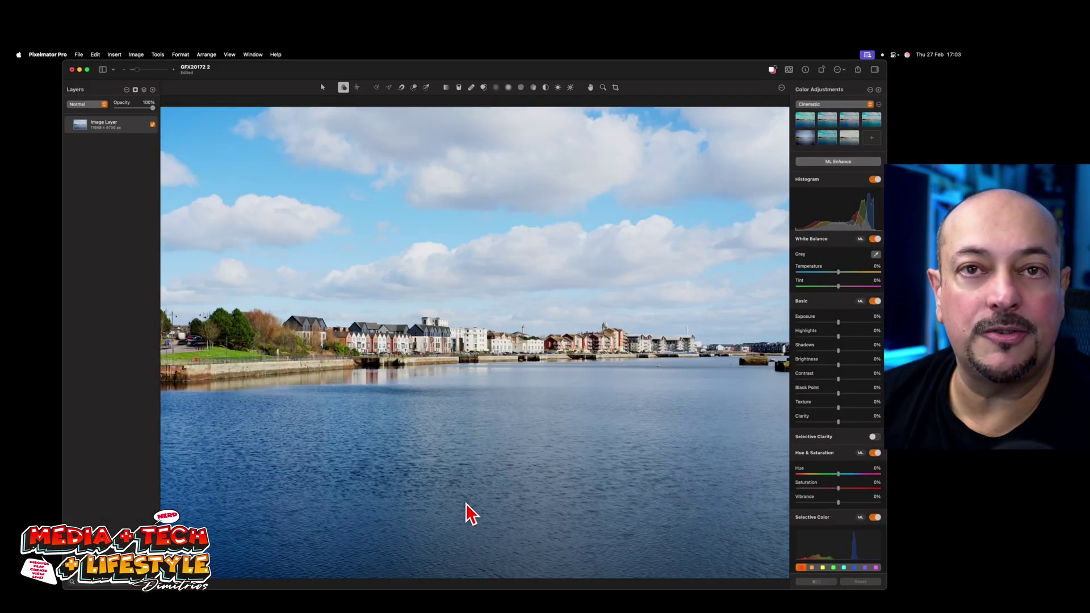
Zoom into the waterfront to 100%, then magnify the pink buildings to 200%
key(z)
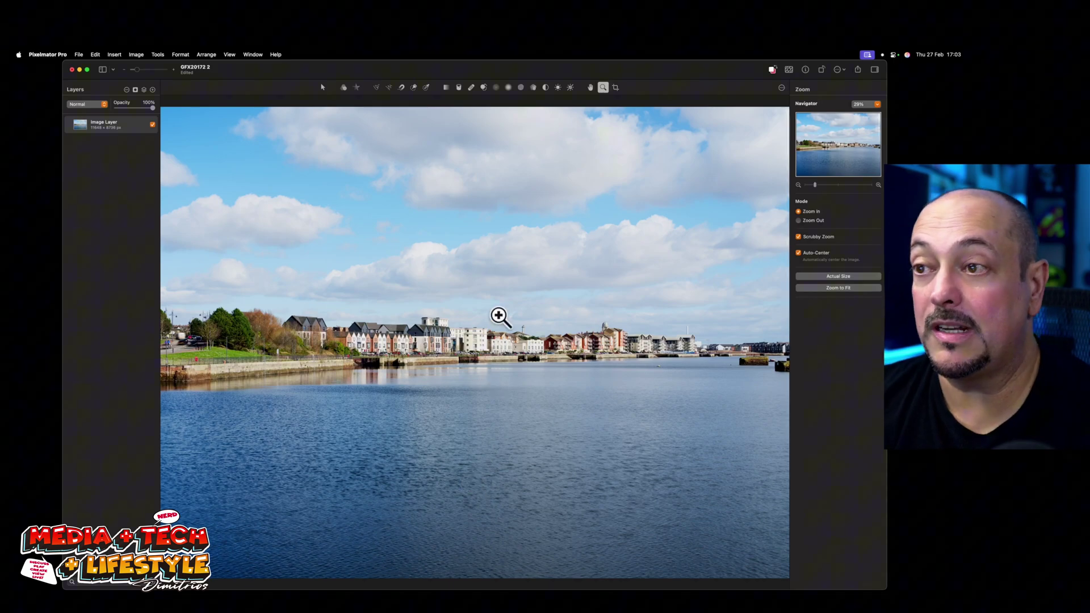
click(497, 334)
click(497, 334)
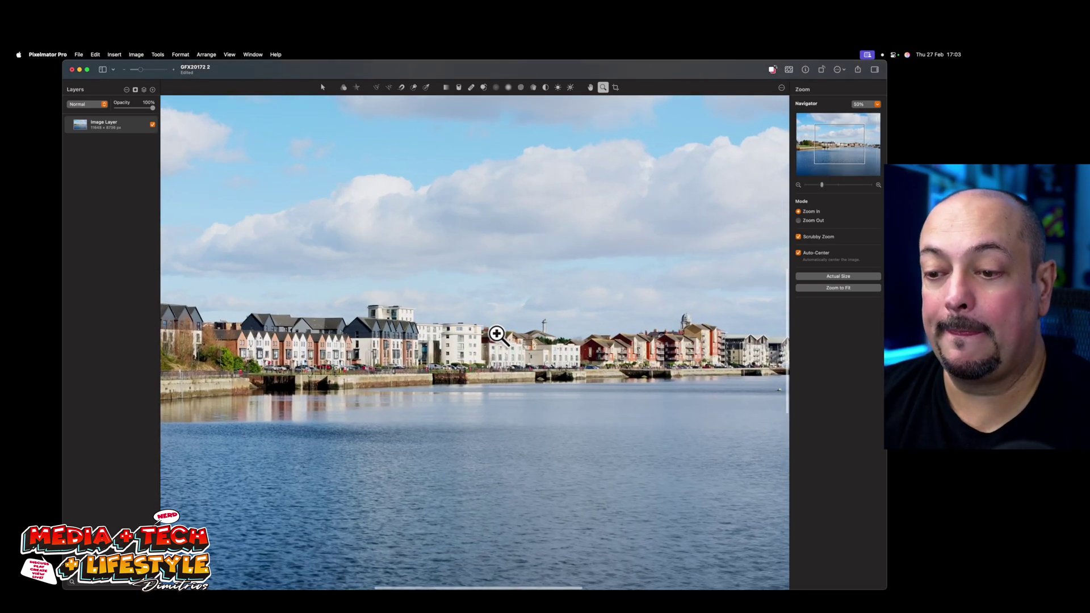
click(497, 334)
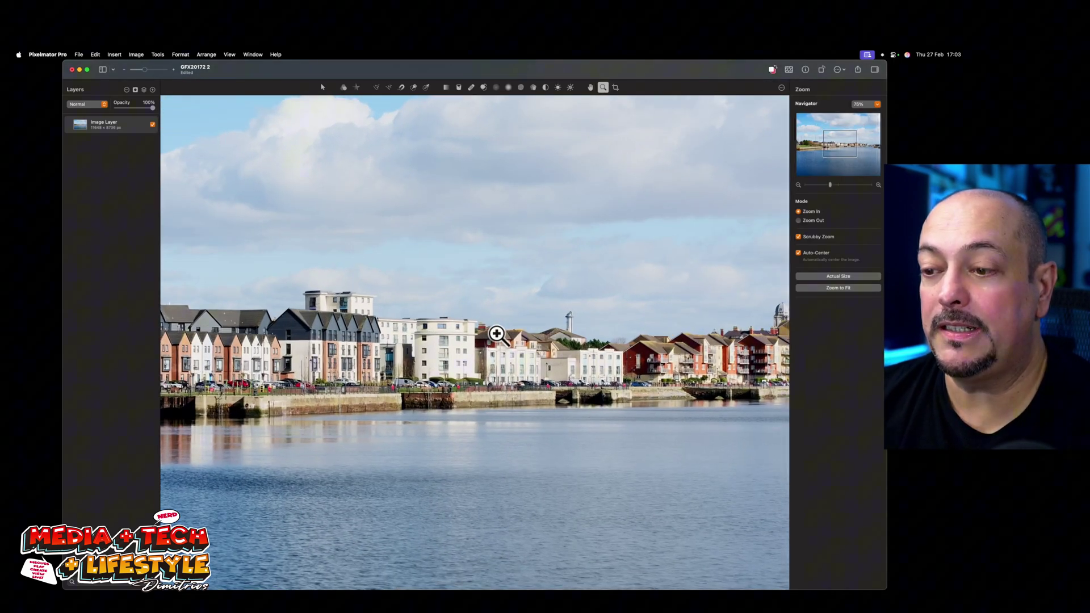
click(497, 334)
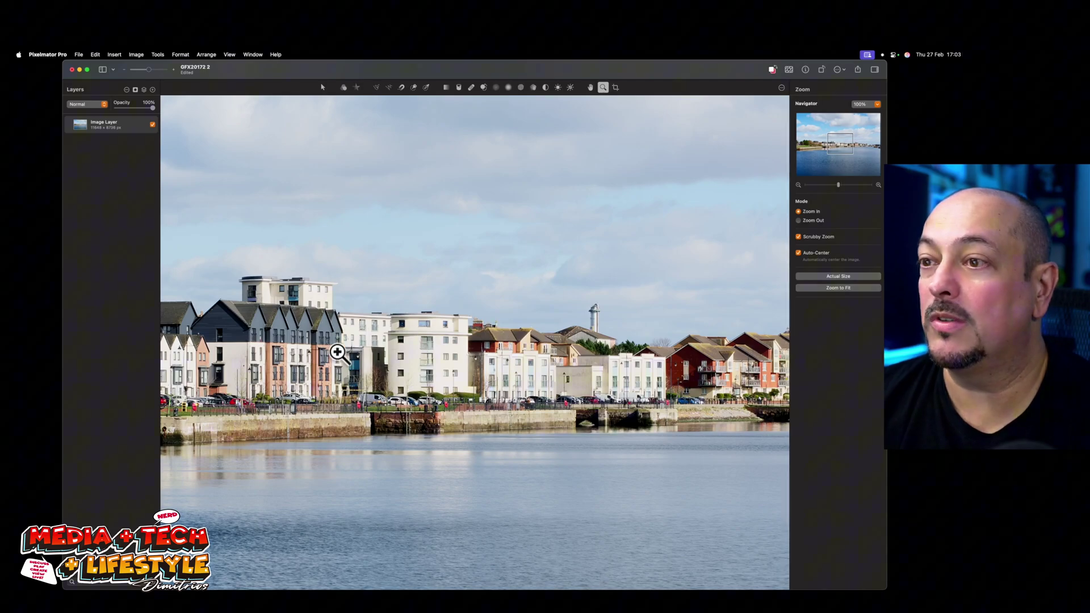
click(317, 359)
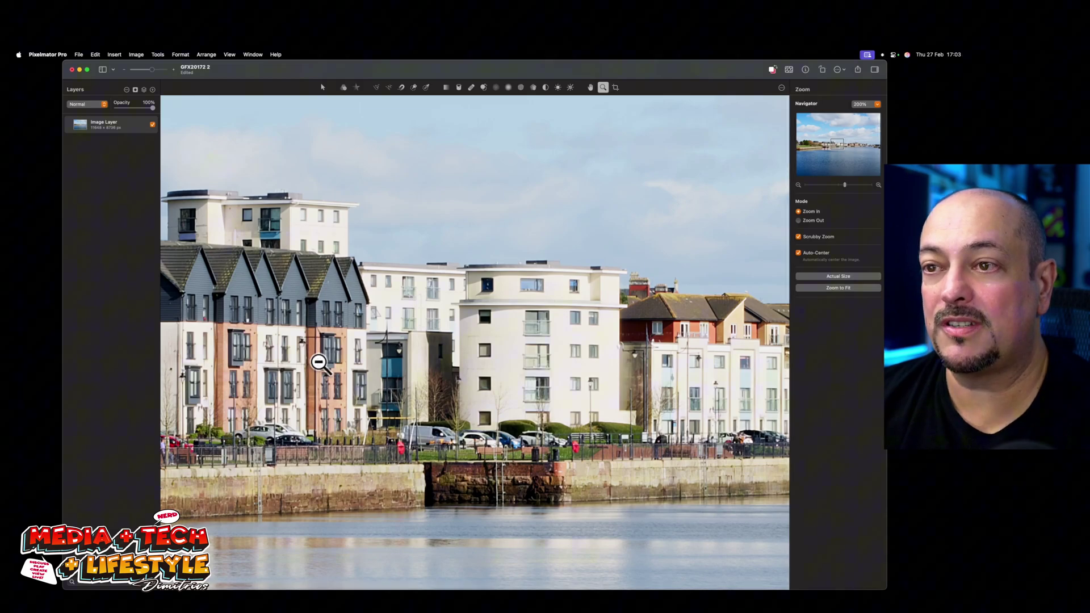
Zoom back out to 33% and bring up the Color Adjustments
alt+click(319, 361)
alt+click(318, 362)
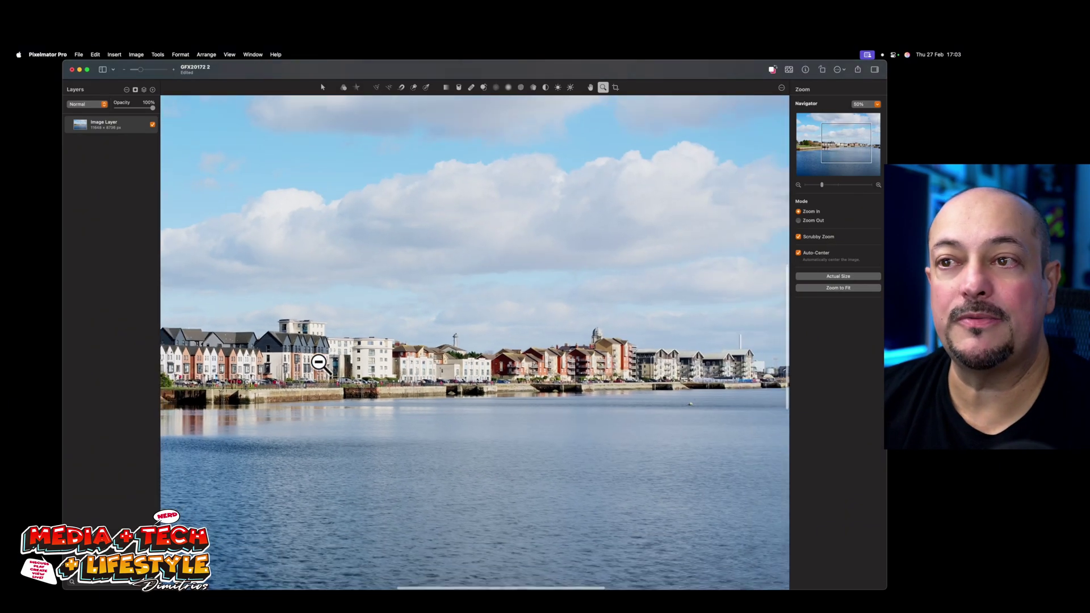
alt+click(318, 361)
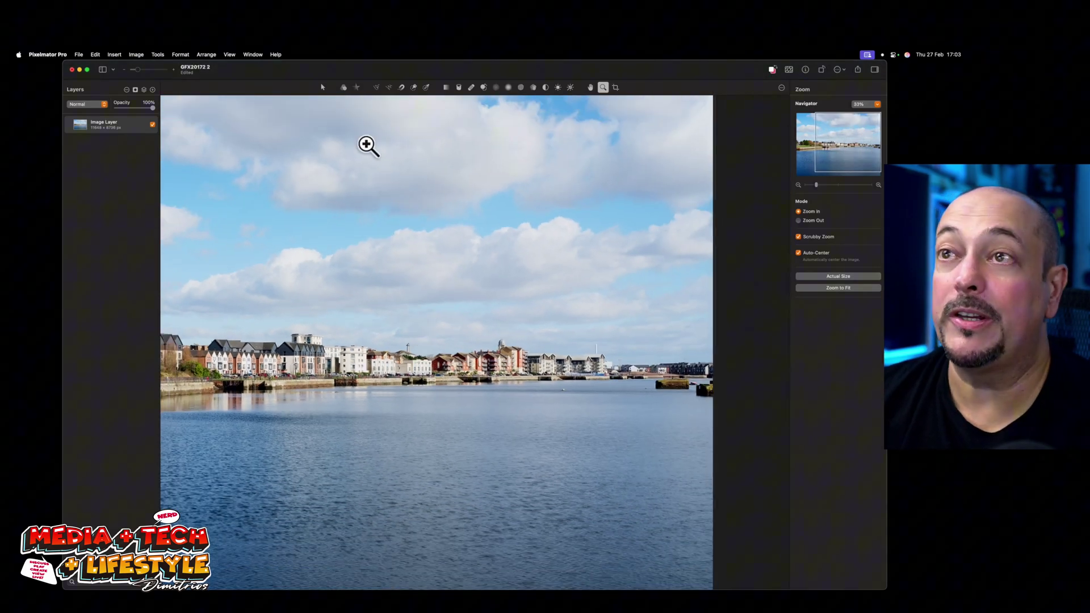
click(342, 89)
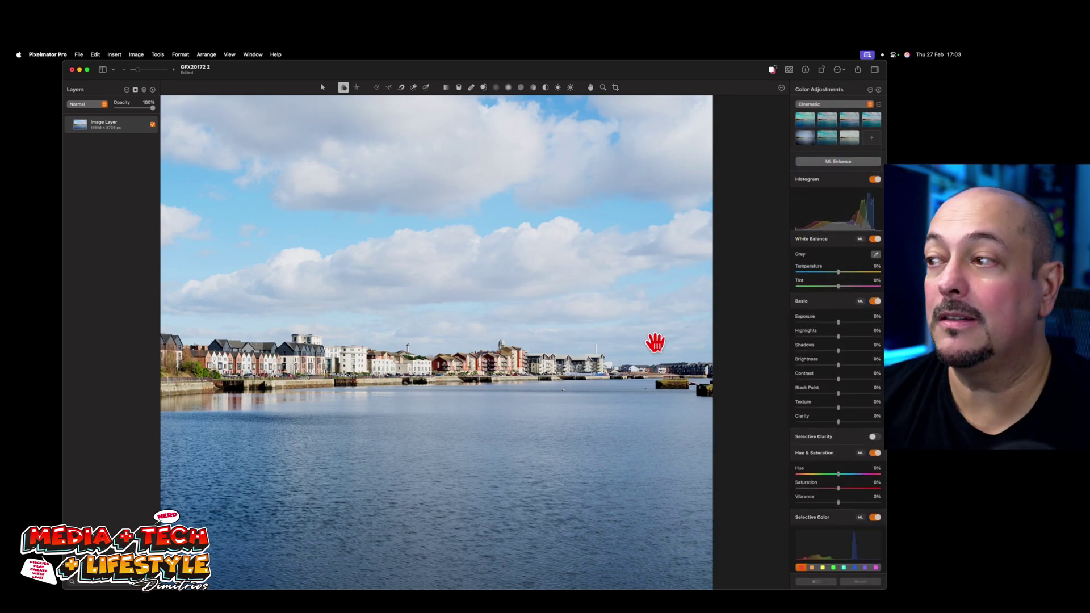
Magnify the red buildings to 200%, return to 100%, and reselect Color Adjustments
scroll(863, 480, down, 15)
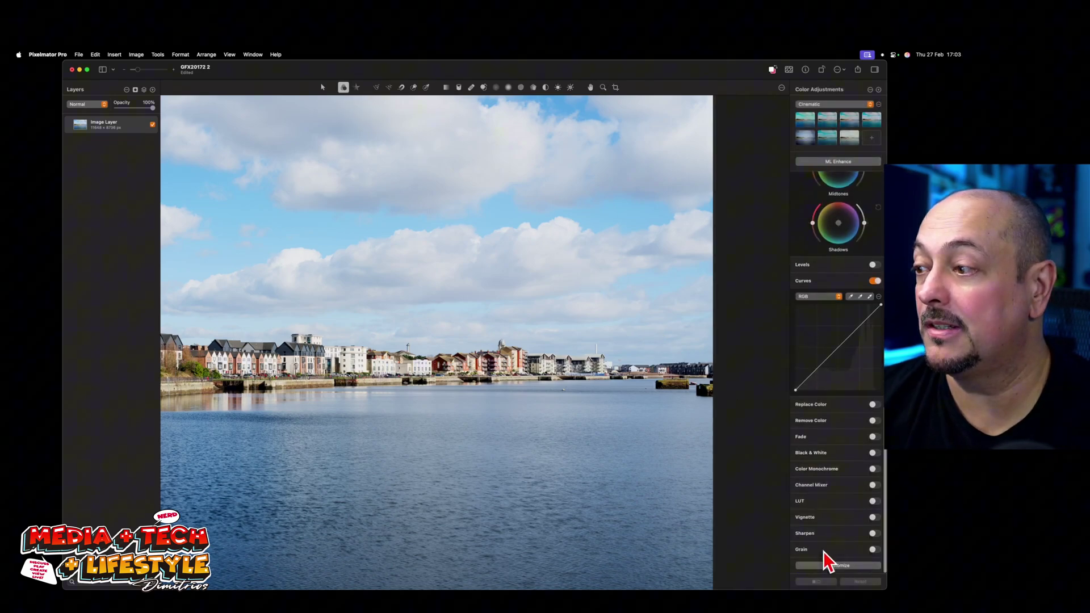
key(z)
click(437, 369)
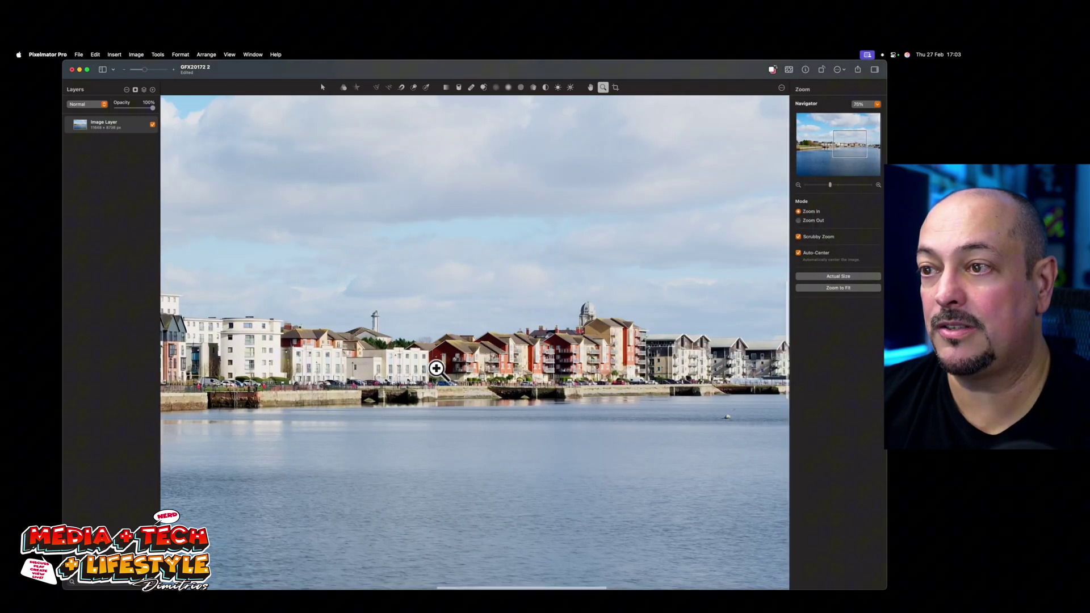
click(436, 368)
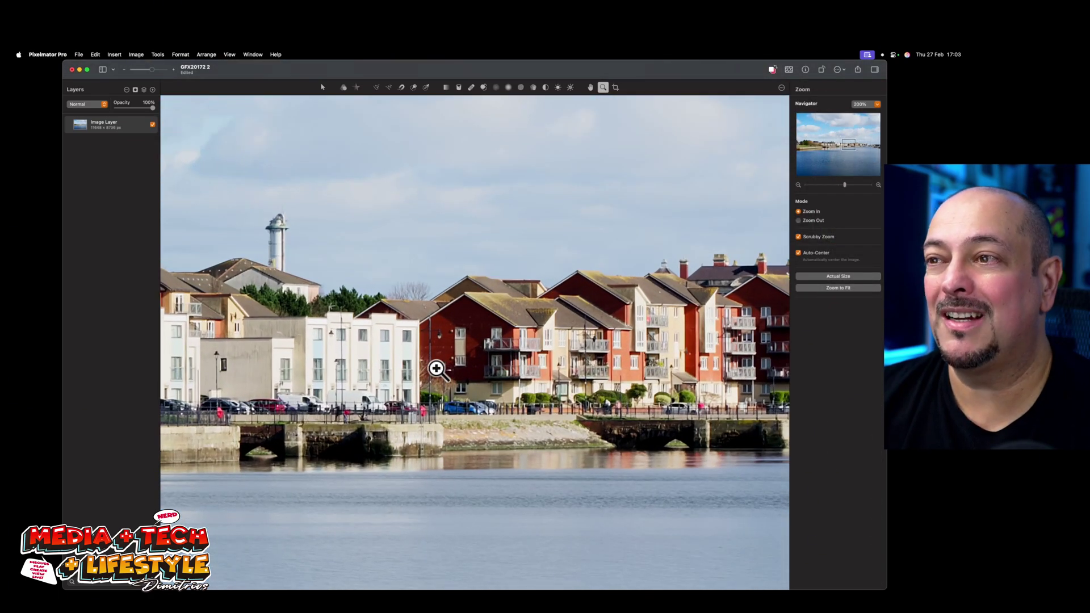
alt+click(436, 369)
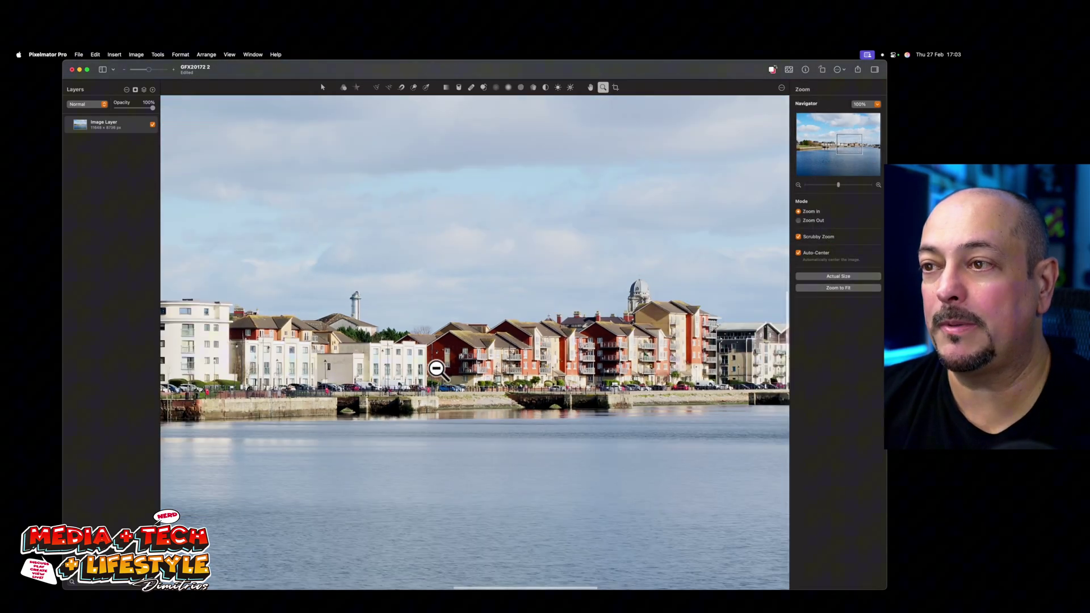
click(344, 88)
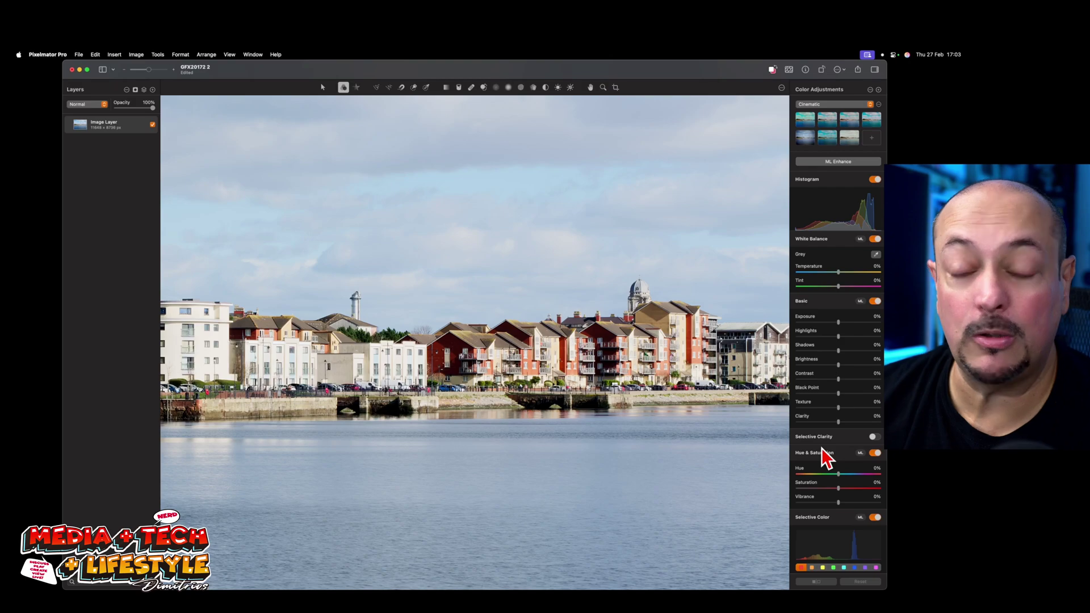
Toggle Sharpen on and back off, leaving the image unsharpened
scroll(823, 448, down, 10)
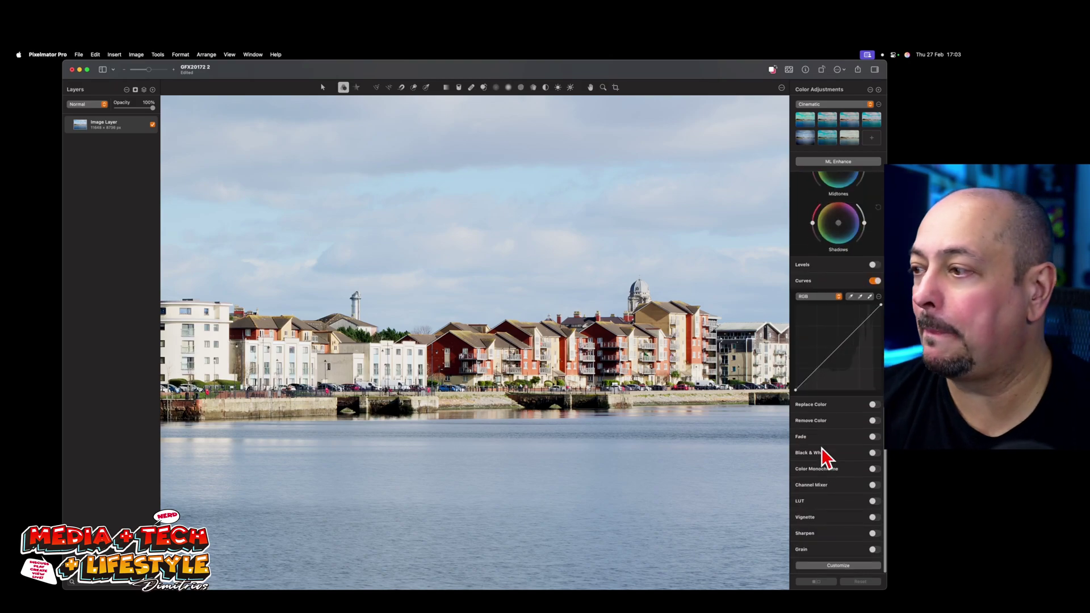
click(875, 534)
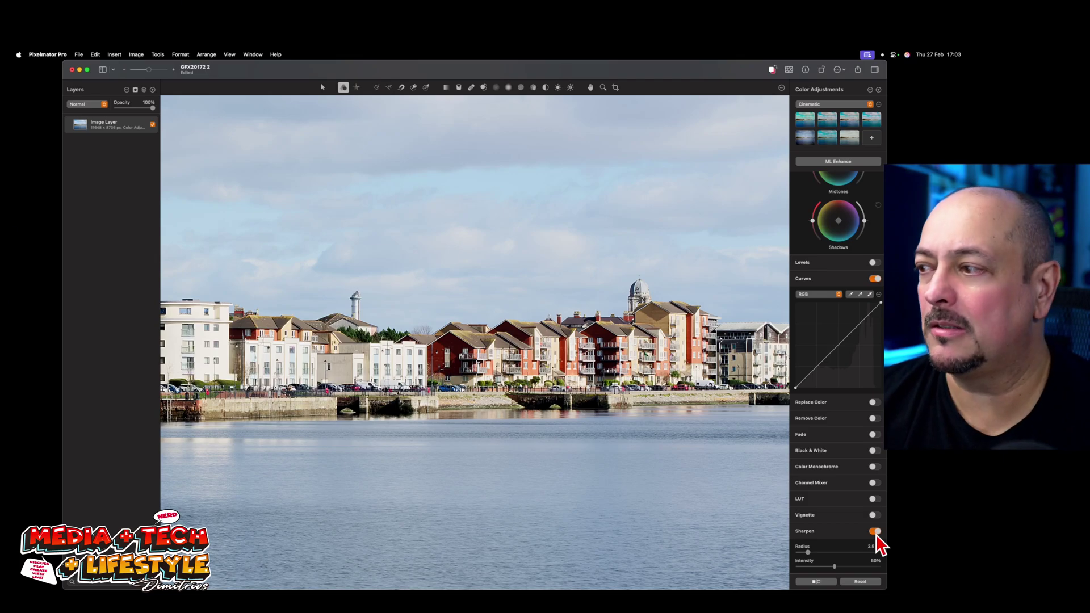
click(876, 532)
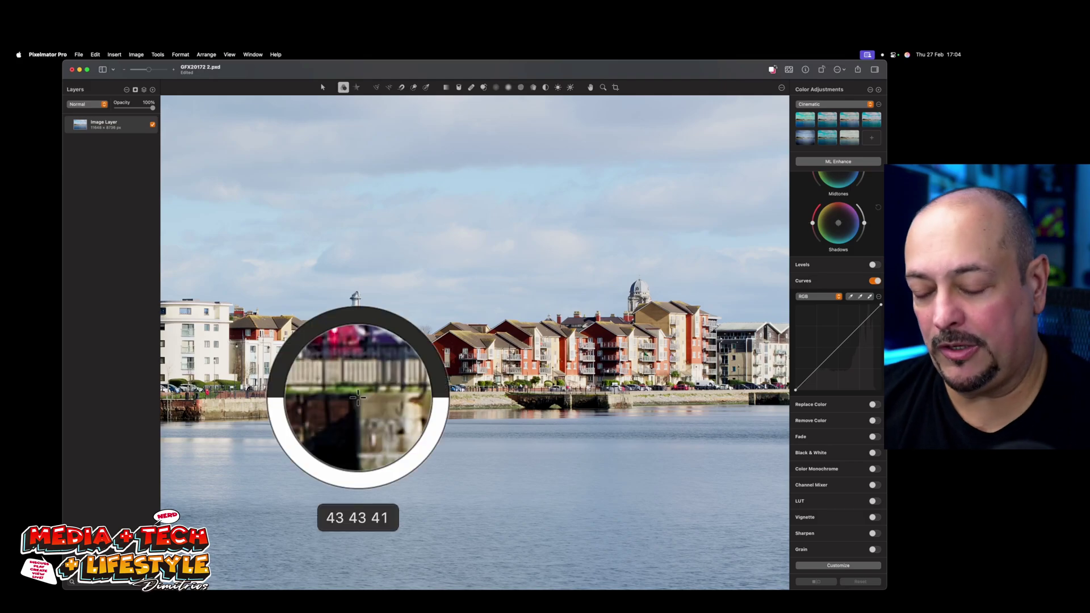
Zoom out to 25% to show the whole harbour photo
key(z)
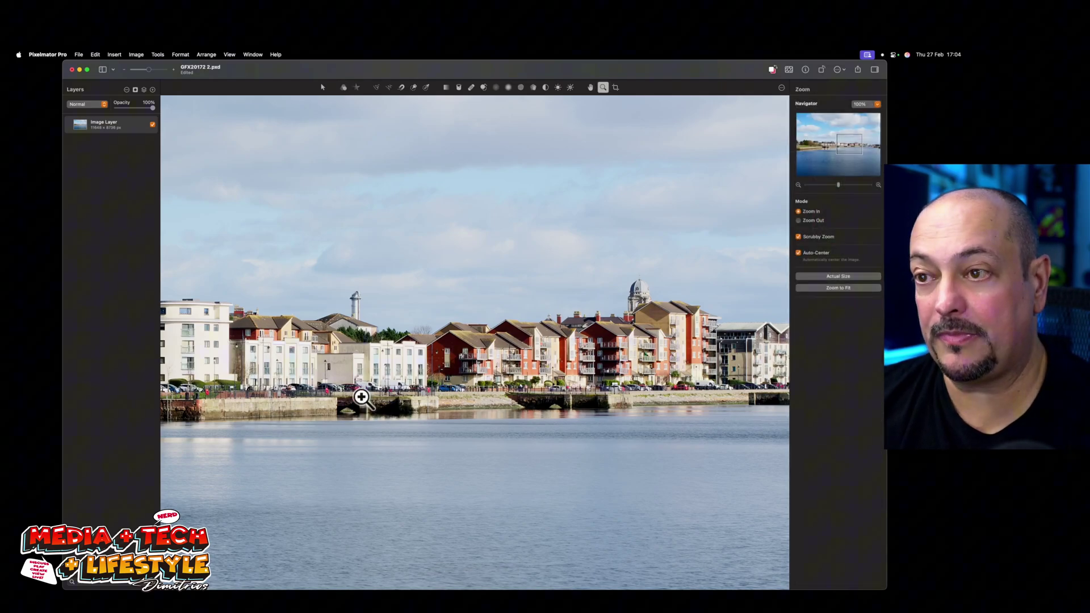
alt+click(362, 397)
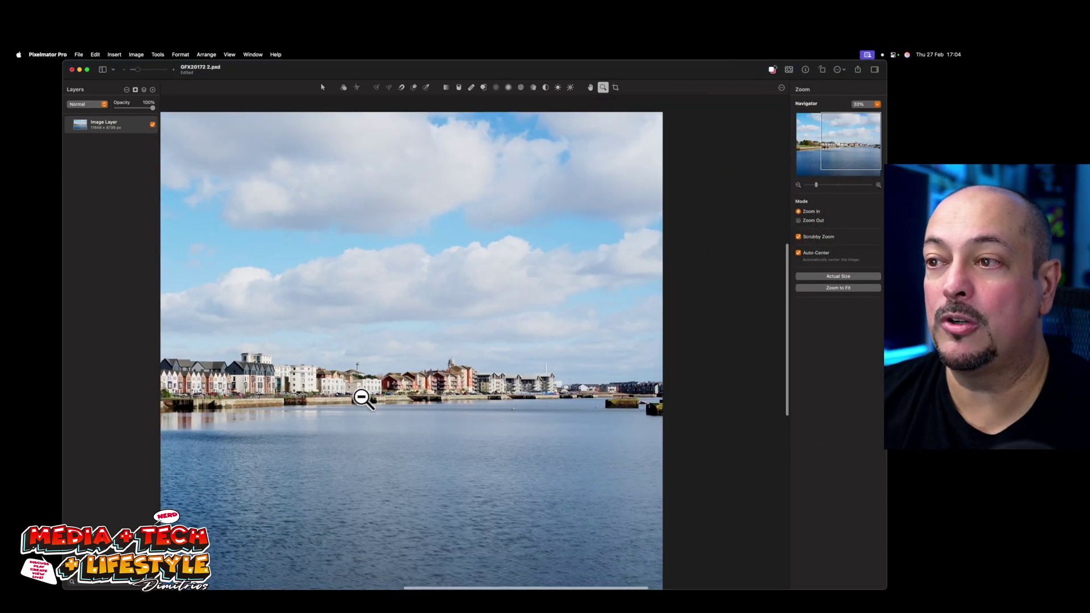
alt+click(361, 397)
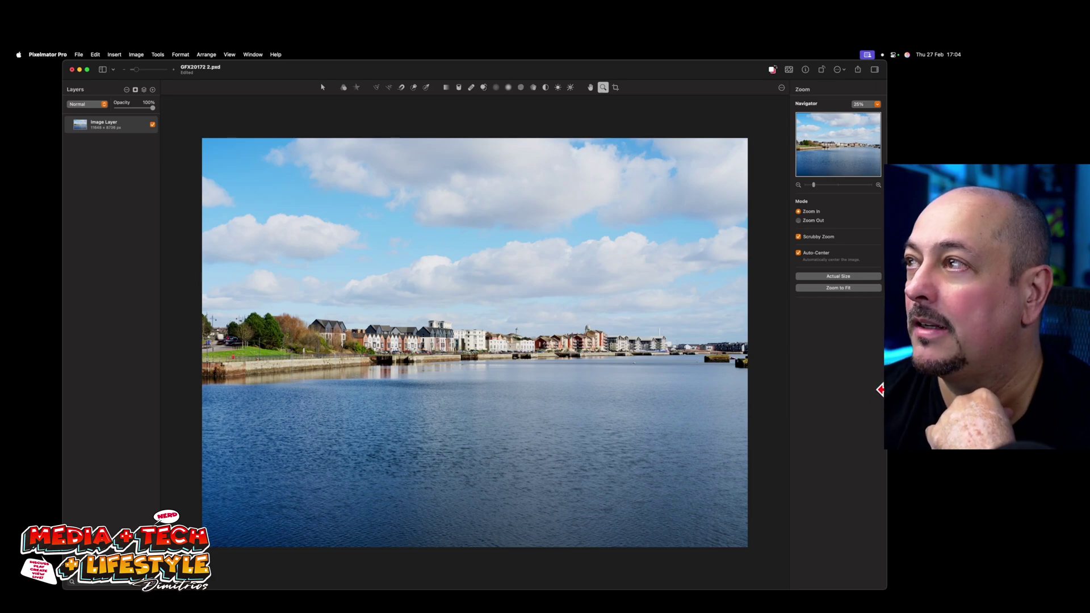
Widen the editing window, make it full screen, and zoom the harbour photo to 33%
drag(881, 391, 964, 390)
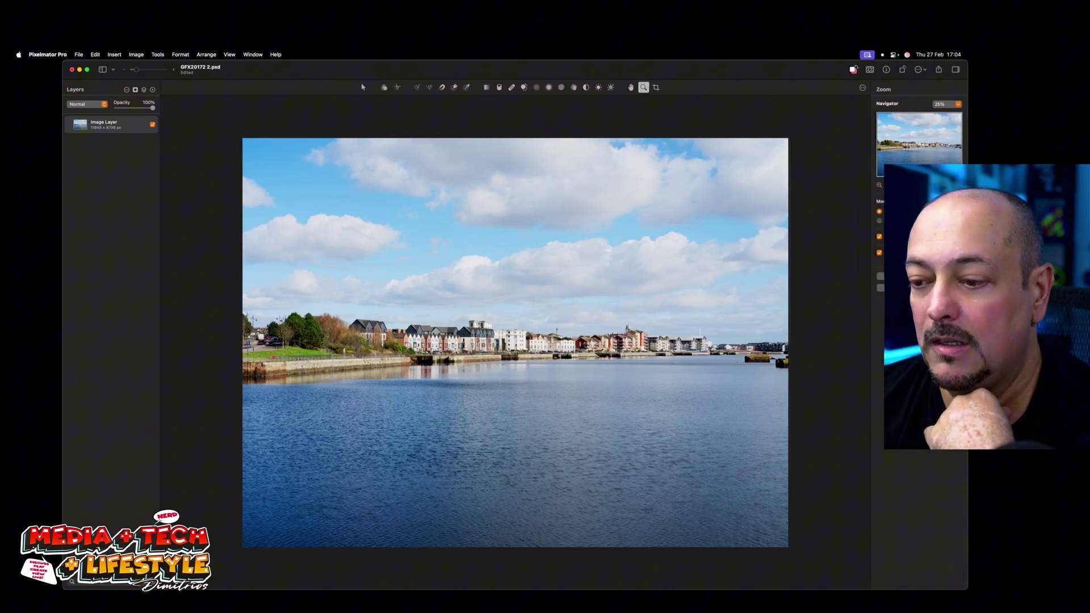
click(87, 70)
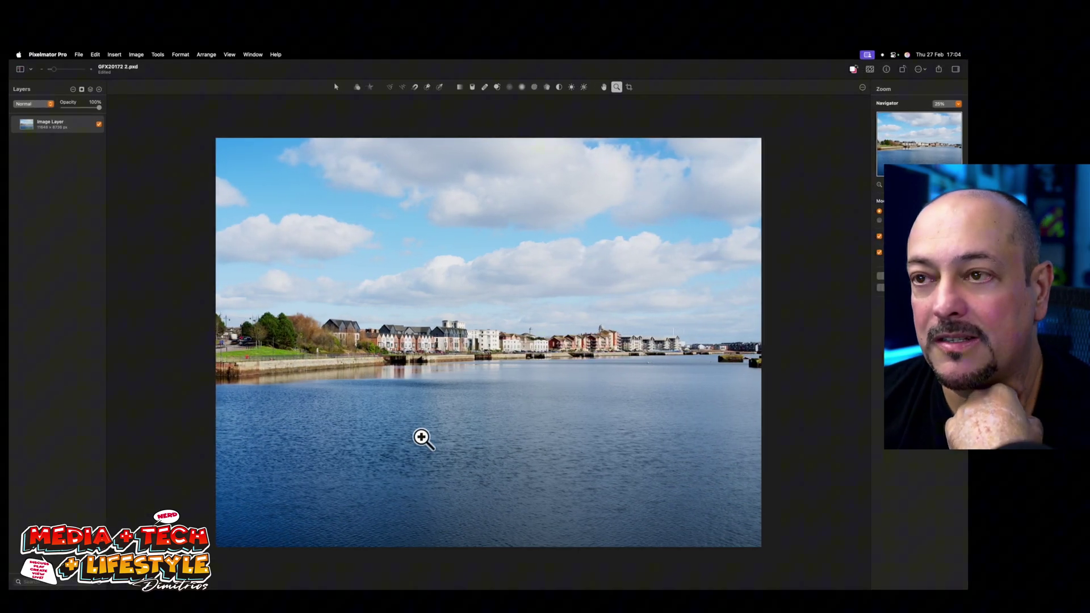
click(469, 345)
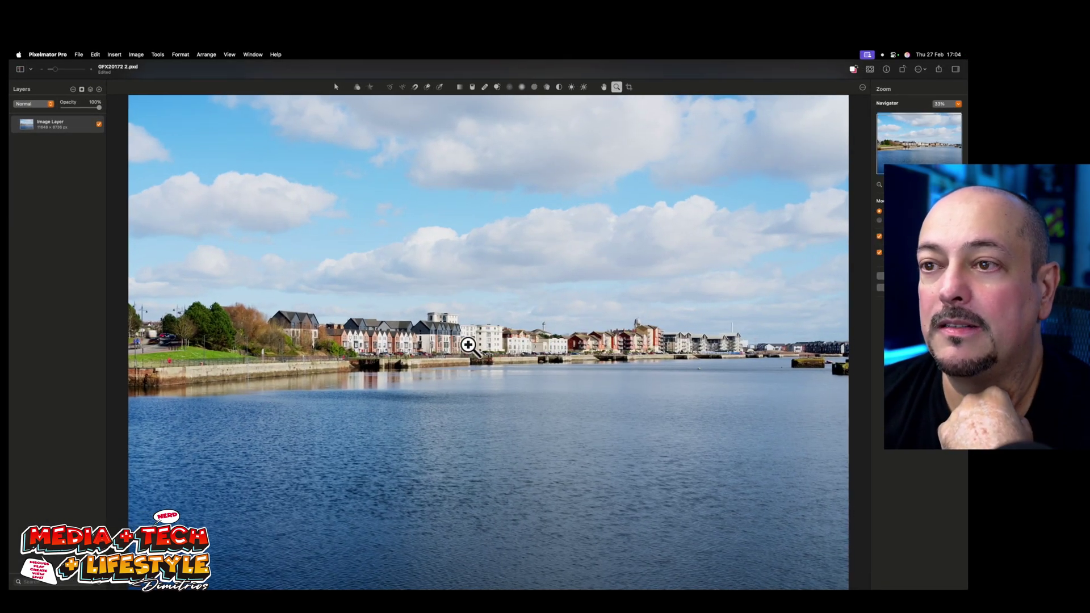